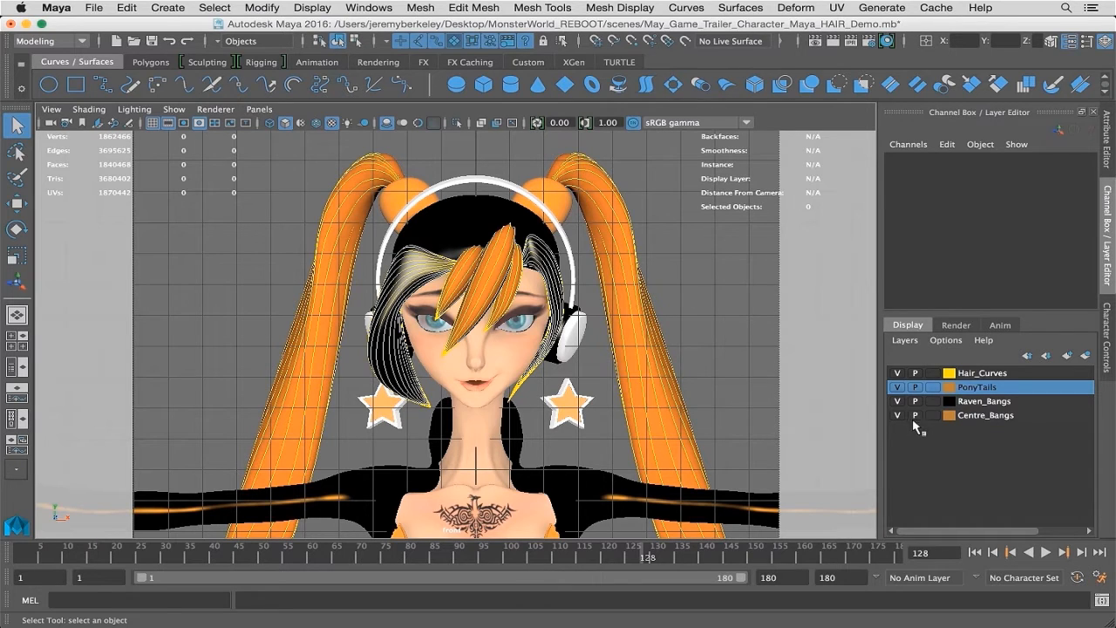
- Hide the PonyTails, Raven_Bangs and Centre_Bangs display layers and switch to the perspective view around the head
{"action": "left_click", "coordinate": [897, 386]}
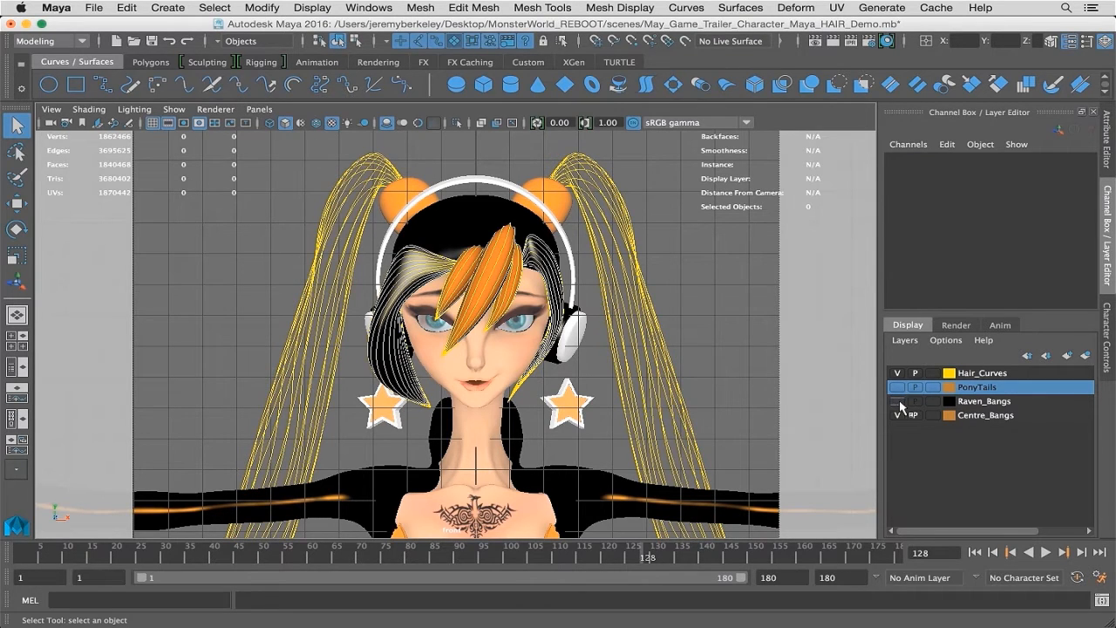
{"action": "left_click", "coordinate": [898, 401]}
{"action": "left_click", "coordinate": [897, 415]}
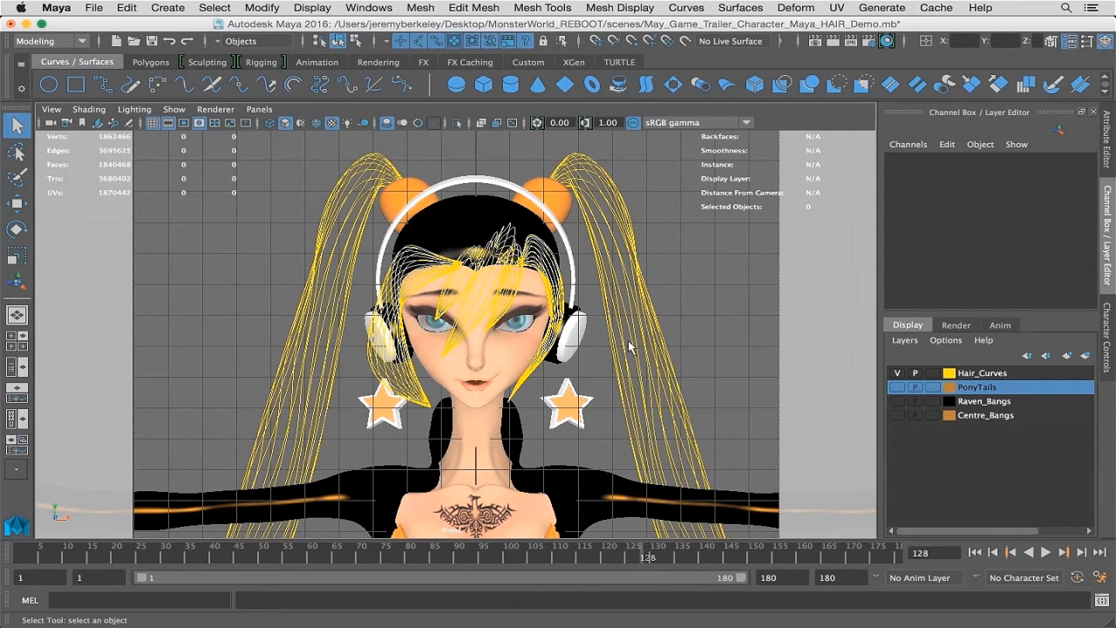
{"action": "key", "text": "space"}
{"action": "left_click_drag", "start_coordinate": [627, 339], "coordinate": [625, 287]}
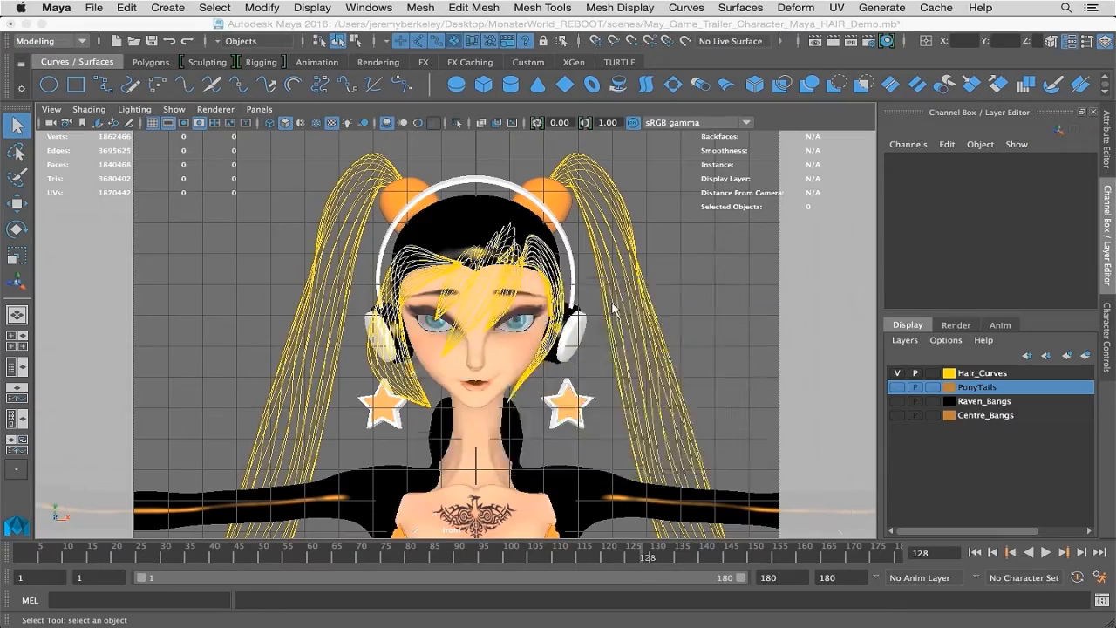
{"action": "left_click_drag", "start_coordinate": [634, 368], "coordinate": [534, 296], "text": "alt"}
{"action": "left_click_drag", "start_coordinate": [626, 372], "coordinate": [471, 324], "text": "alt"}
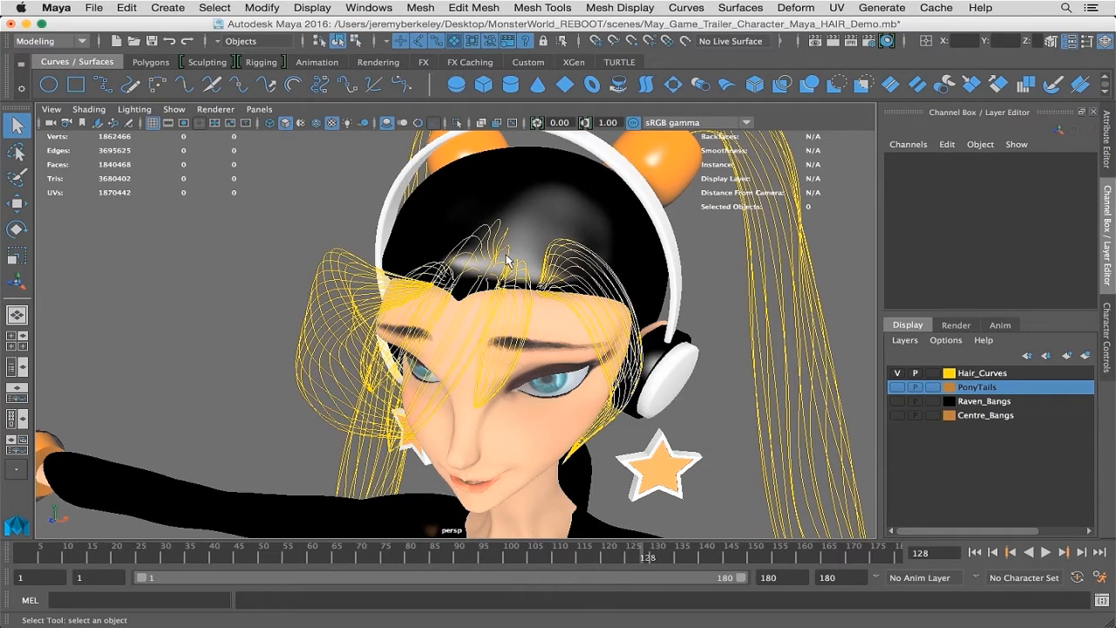
{"action": "left_click_drag", "start_coordinate": [667, 319], "coordinate": [602, 323], "text": "alt"}
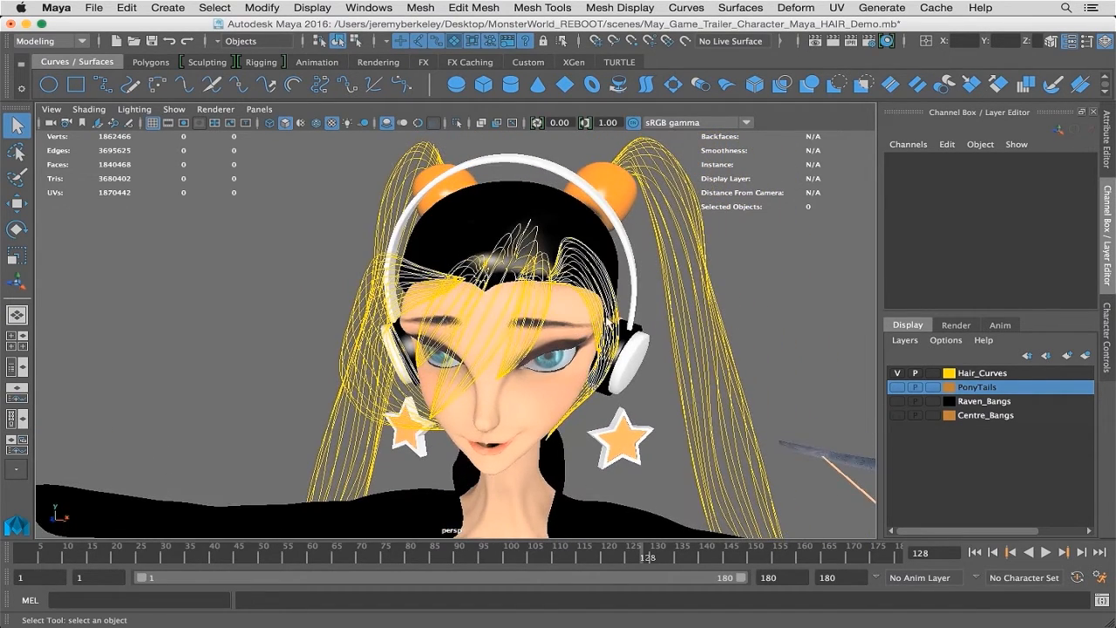
- Open the Outliner, select polyToCurve104 at the end of the curve list, and move the window clear of the character
{"action": "left_click", "coordinate": [369, 10]}
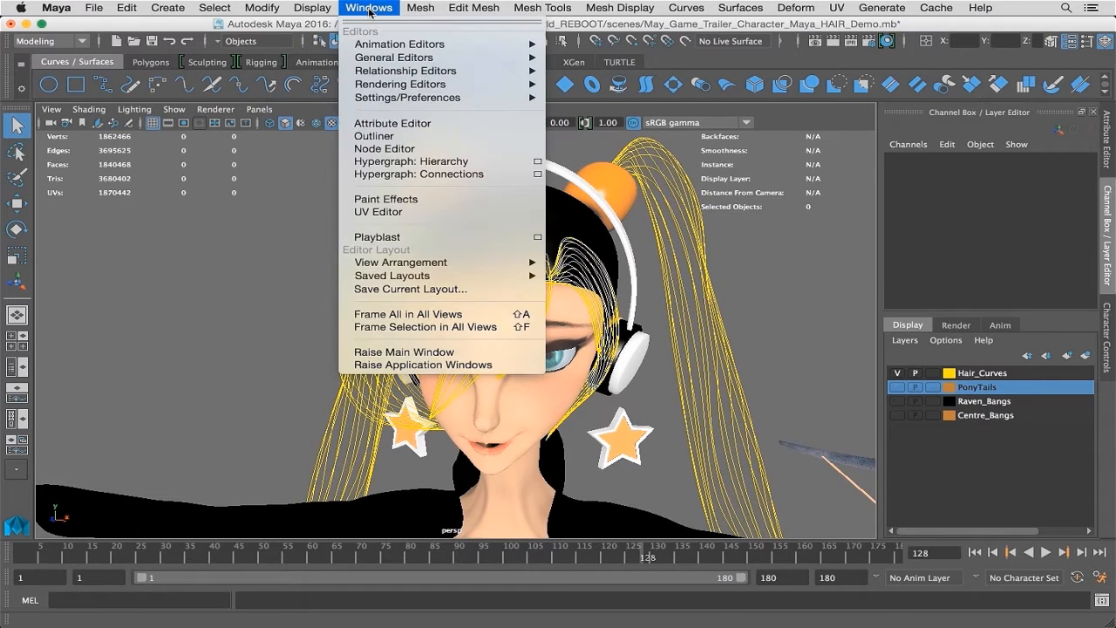
{"action": "left_click", "coordinate": [375, 139]}
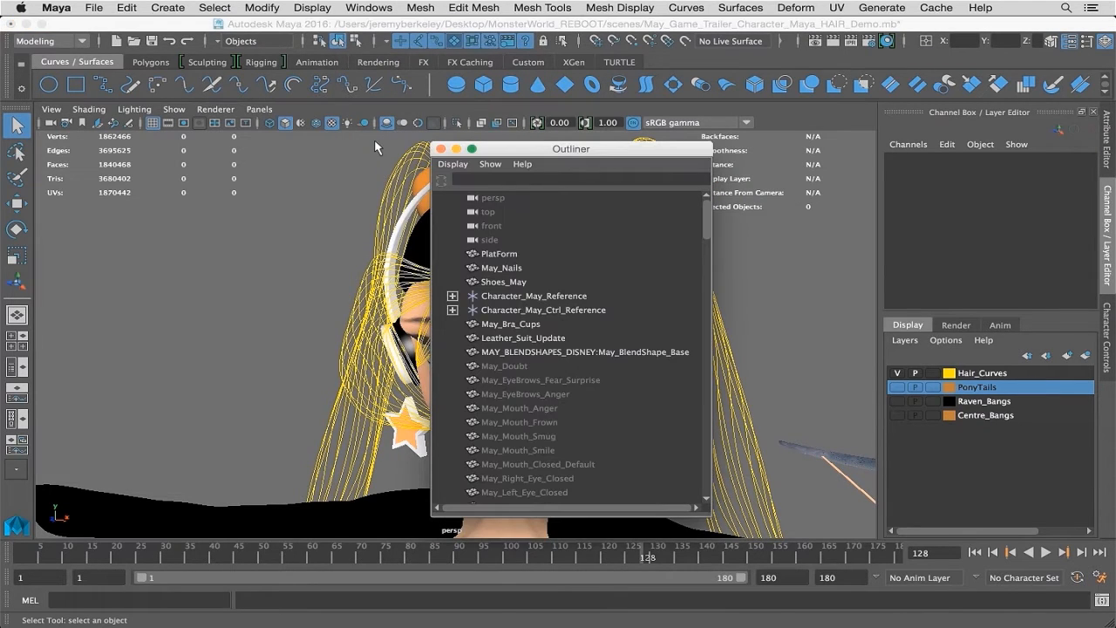
{"action": "scroll", "coordinate": [531, 312], "scroll_direction": "down", "scroll_amount": 15}
{"action": "scroll", "coordinate": [532, 319], "scroll_direction": "up", "scroll_amount": 15}
{"action": "scroll", "coordinate": [532, 320], "scroll_direction": "down", "scroll_amount": 5}
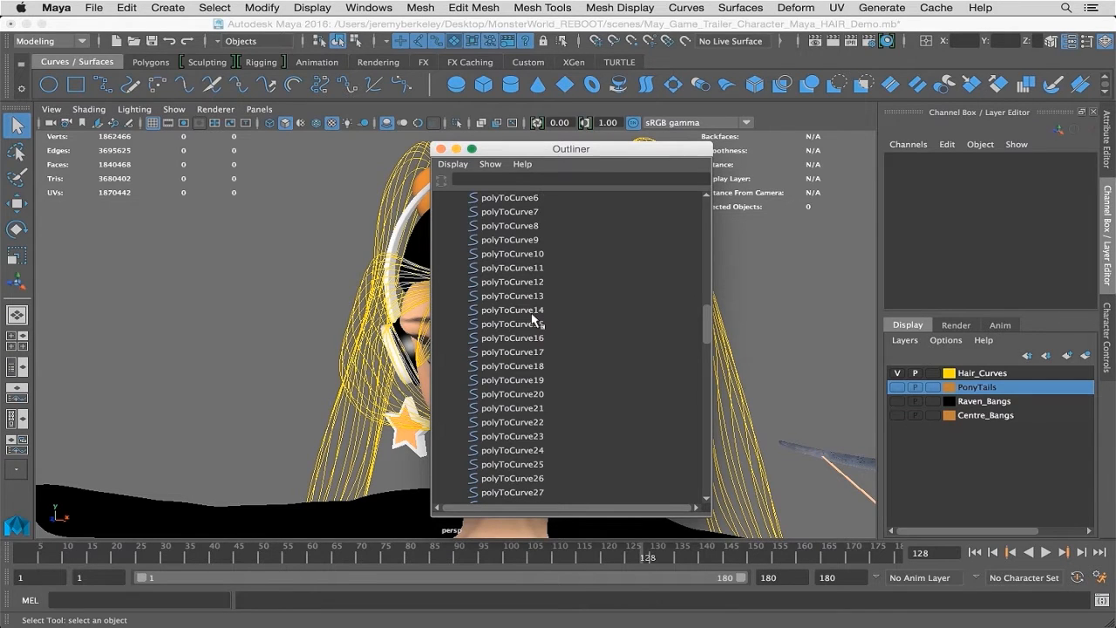
{"action": "scroll", "coordinate": [532, 320], "scroll_direction": "down", "scroll_amount": 20}
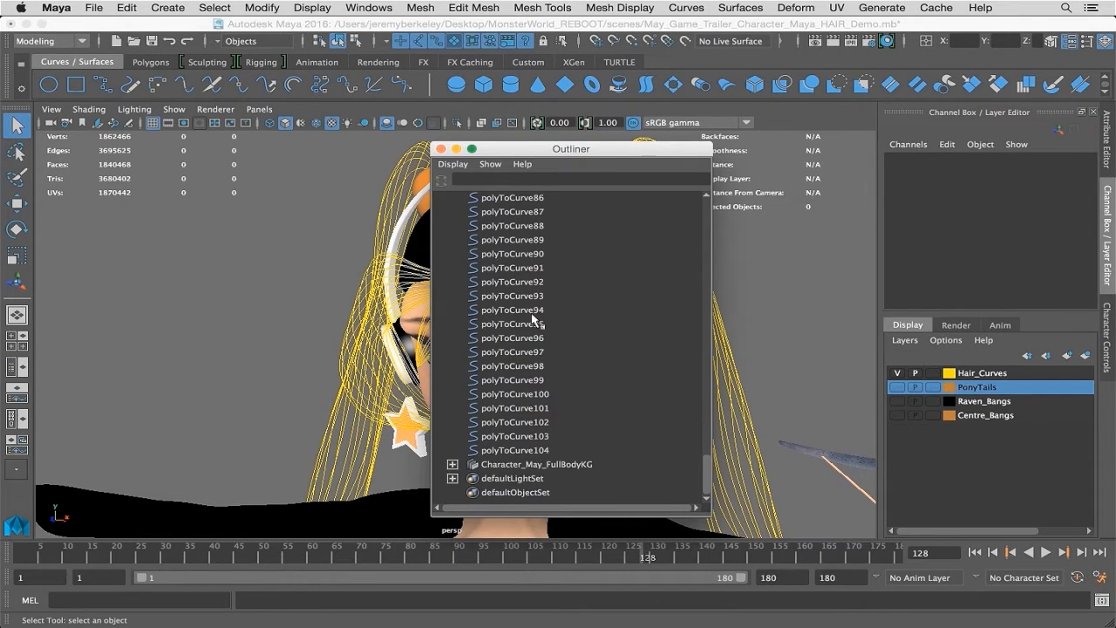
{"action": "left_click", "coordinate": [523, 450]}
{"action": "left_click", "coordinate": [541, 152]}
{"action": "left_click_drag", "start_coordinate": [541, 154], "coordinate": [887, 134]}
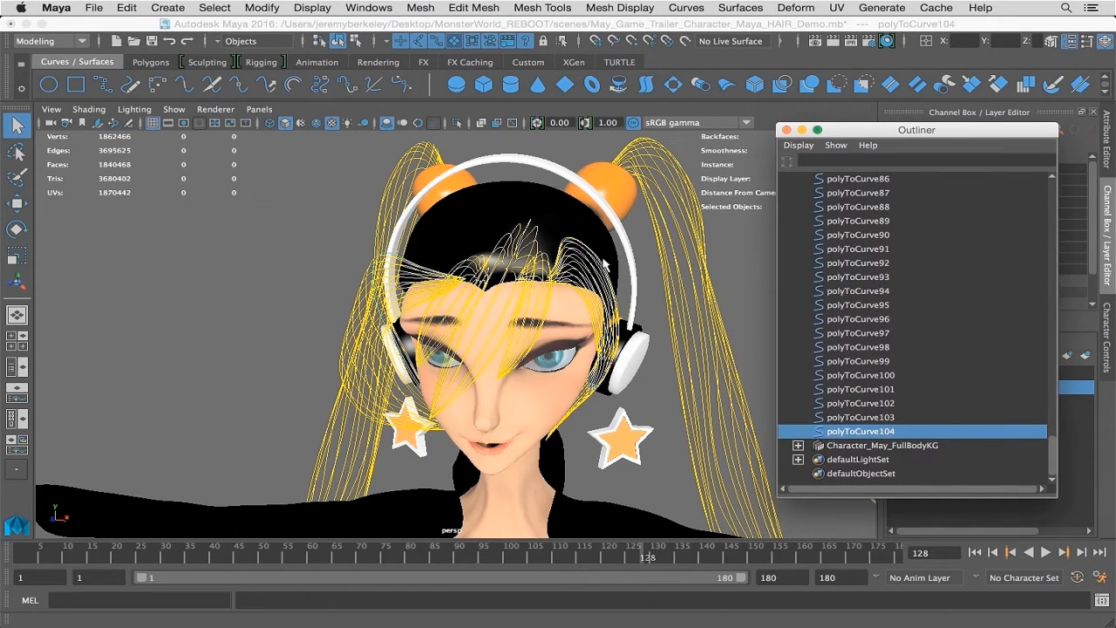
- Select all the hair curves of both ponytails in the perspective view
{"action": "left_click_drag", "start_coordinate": [604, 262], "coordinate": [563, 371], "text": "alt"}
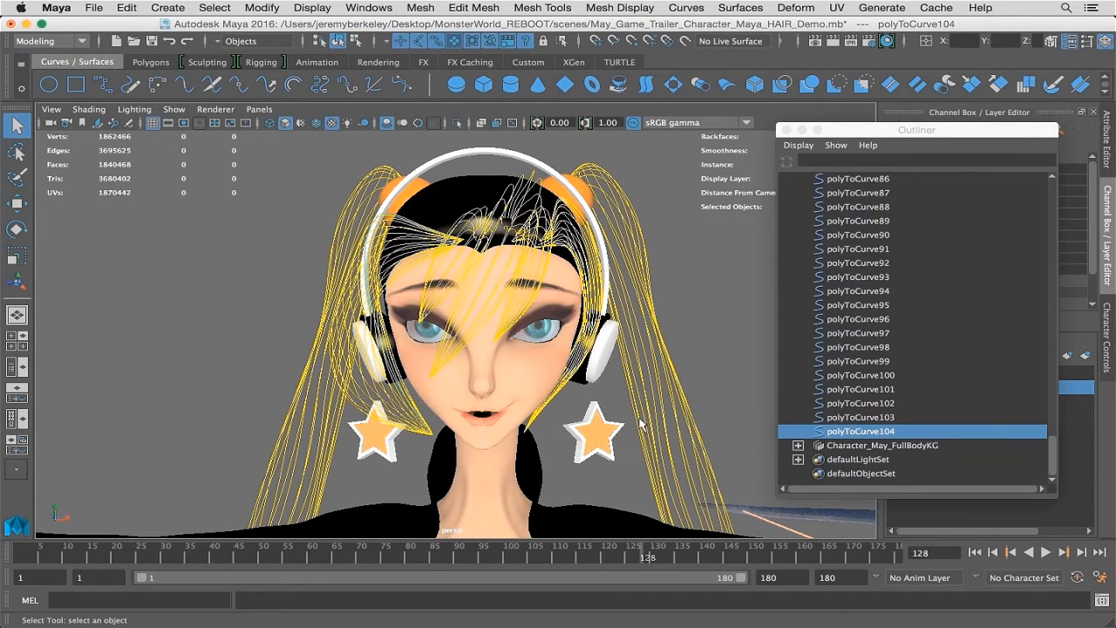
{"action": "left_click_drag", "start_coordinate": [602, 403], "coordinate": [643, 443], "text": "alt"}
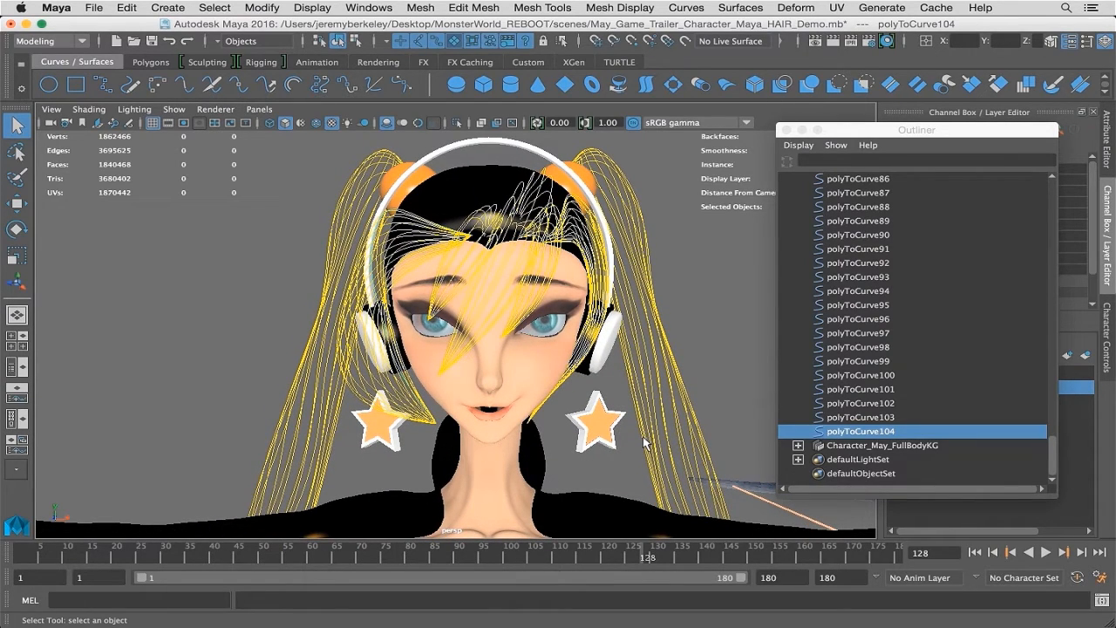
{"action": "left_click_drag", "start_coordinate": [619, 373], "coordinate": [704, 385]}
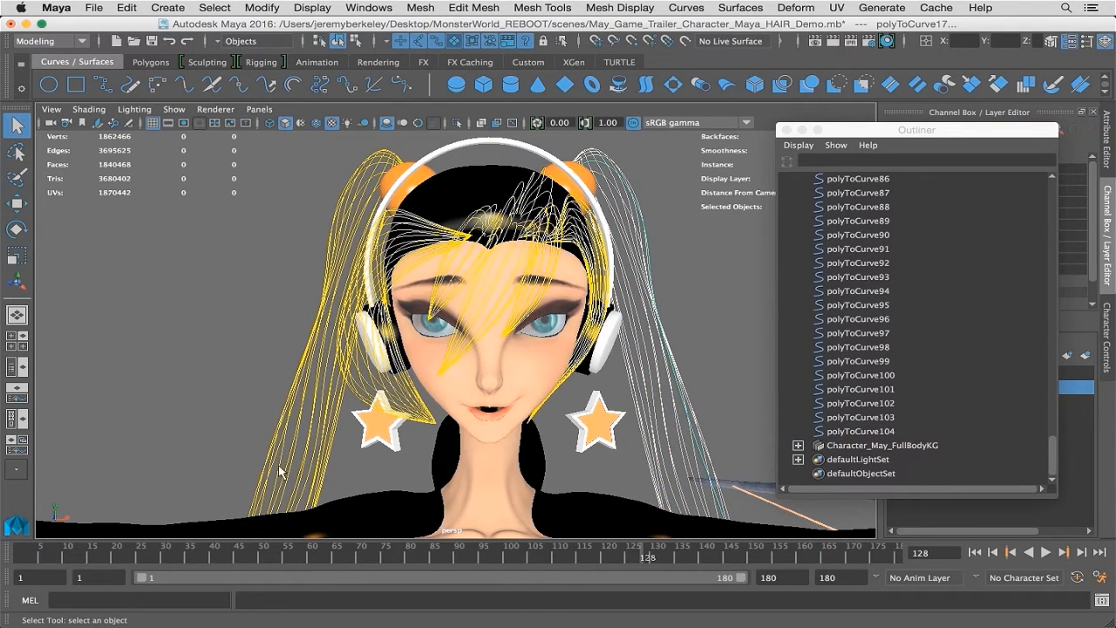
{"action": "left_click_drag", "start_coordinate": [247, 460], "coordinate": [347, 475]}
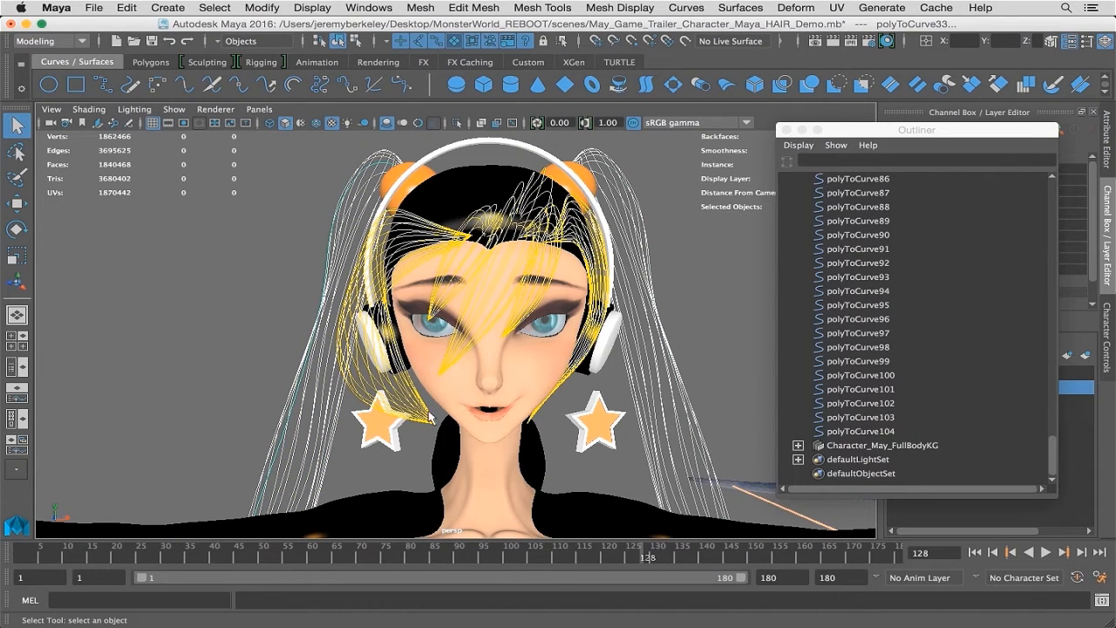
- Switch to the FX command set and detach the nHair commands into a floating window beside the character
{"action": "left_click", "coordinate": [37, 41]}
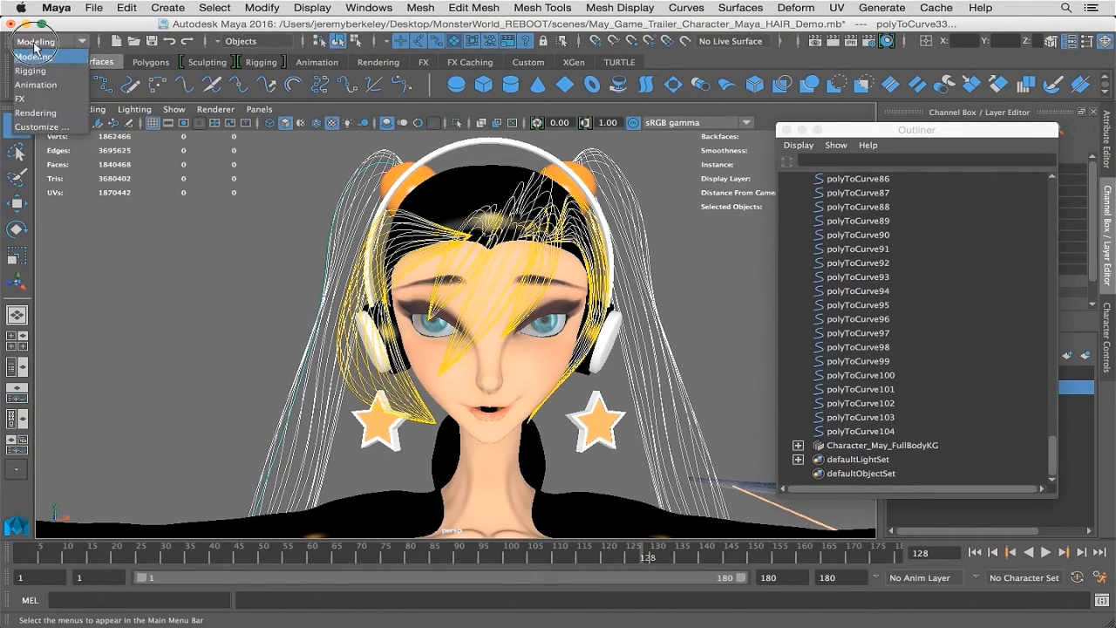
{"action": "left_click", "coordinate": [38, 101]}
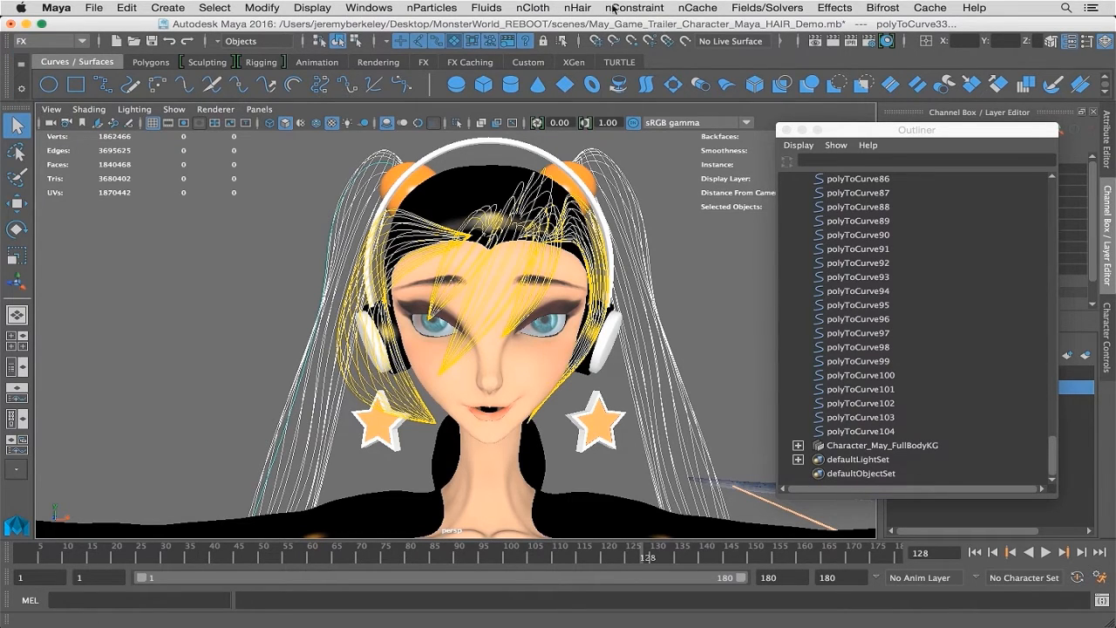
{"action": "left_click", "coordinate": [577, 7]}
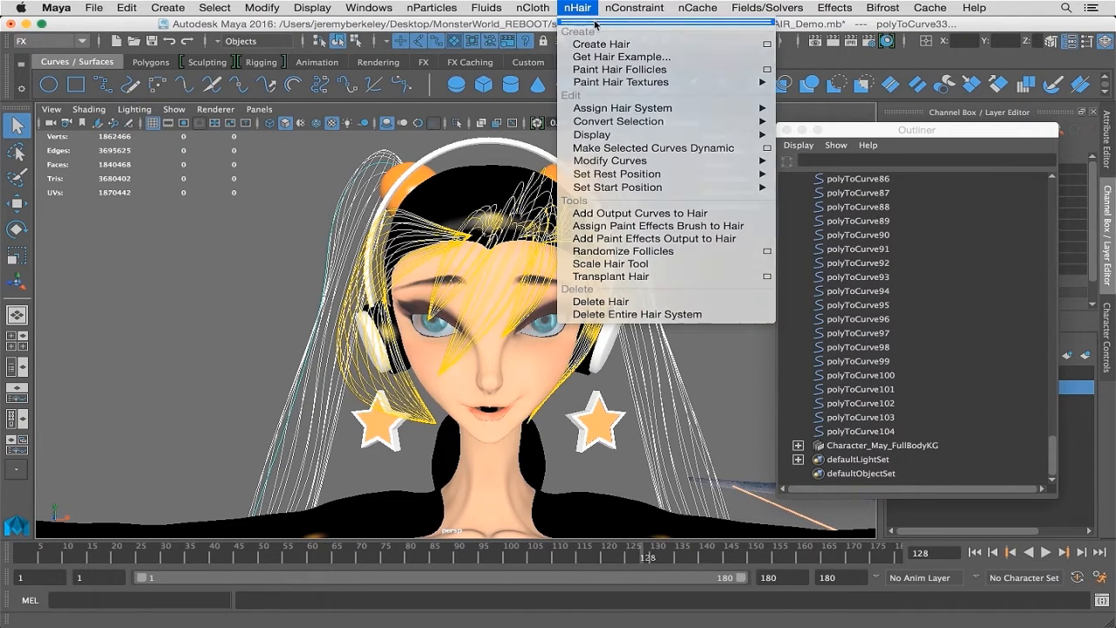
{"action": "left_click", "coordinate": [592, 21]}
{"action": "left_click_drag", "start_coordinate": [706, 33], "coordinate": [185, 43]}
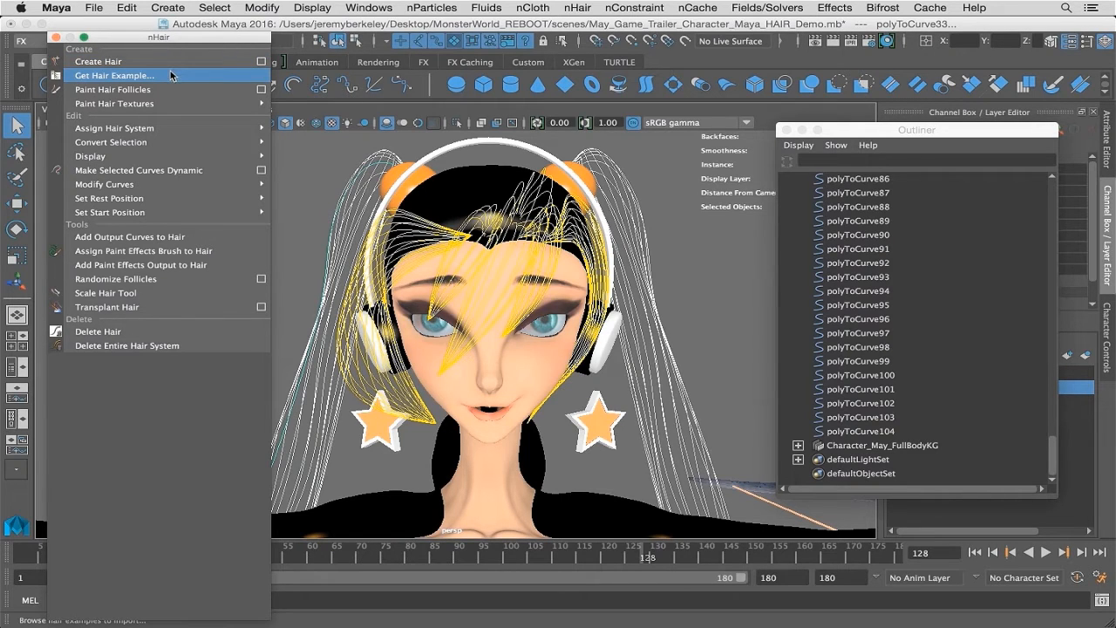
- Browse the preset hair examples in an enlarged Visor window, then close it
{"action": "left_click", "coordinate": [212, 80]}
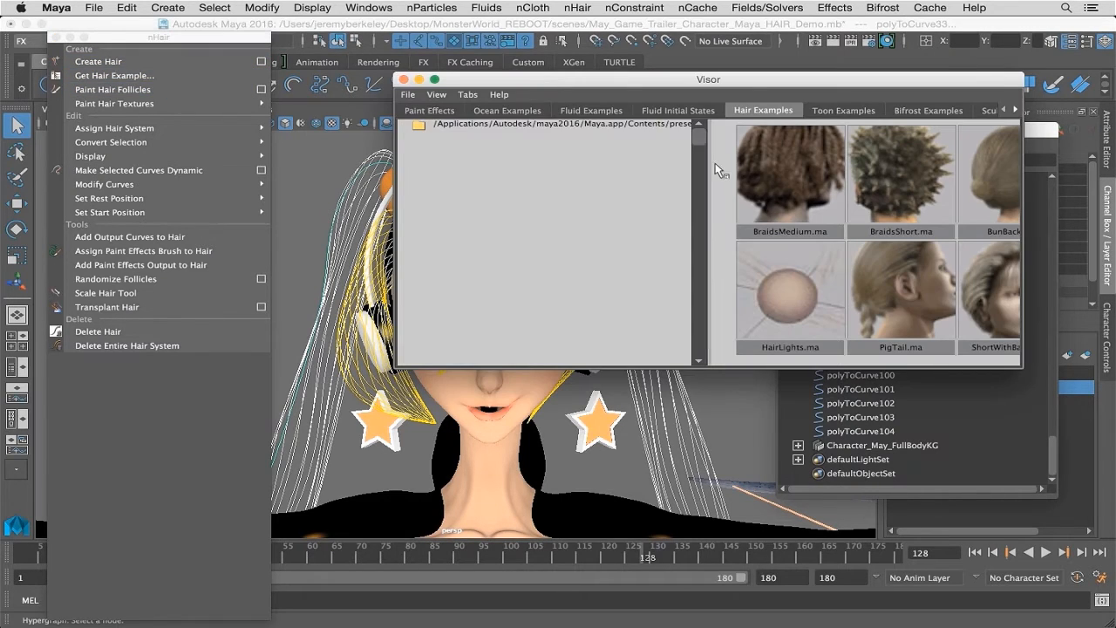
{"action": "left_click_drag", "start_coordinate": [396, 367], "coordinate": [303, 451]}
{"action": "left_click_drag", "start_coordinate": [670, 314], "coordinate": [491, 318]}
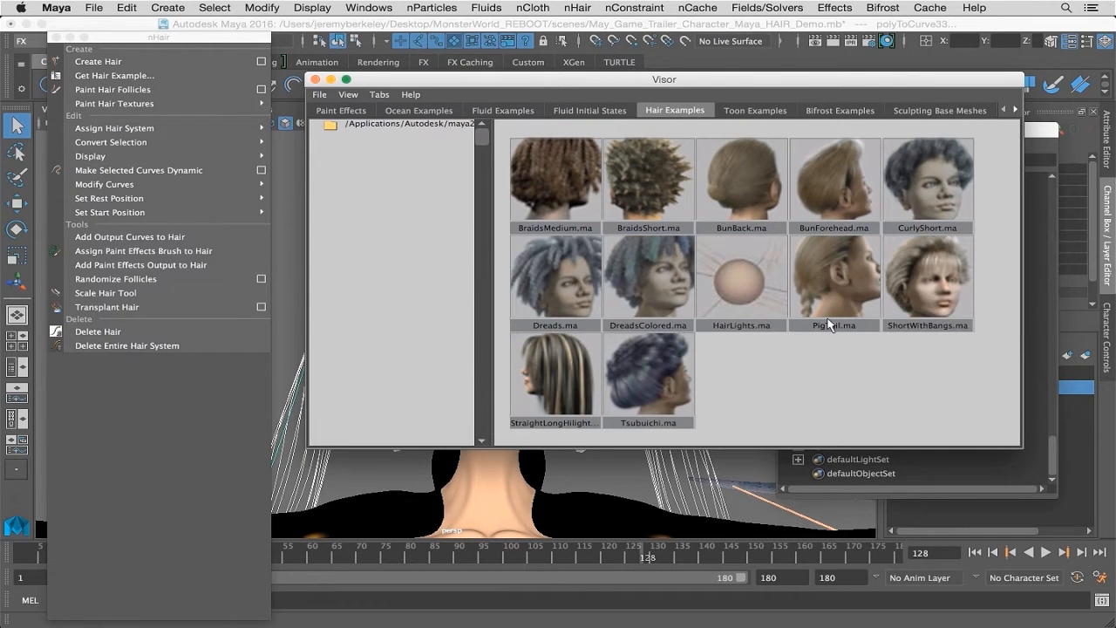
{"action": "left_click", "coordinate": [573, 194]}
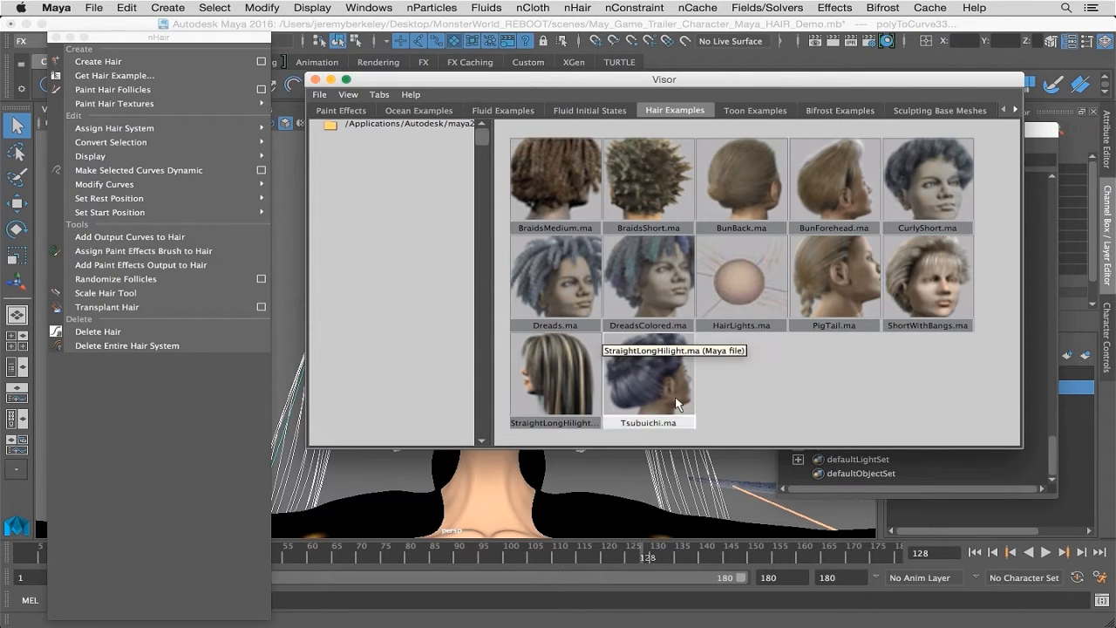
{"action": "left_click", "coordinate": [316, 81]}
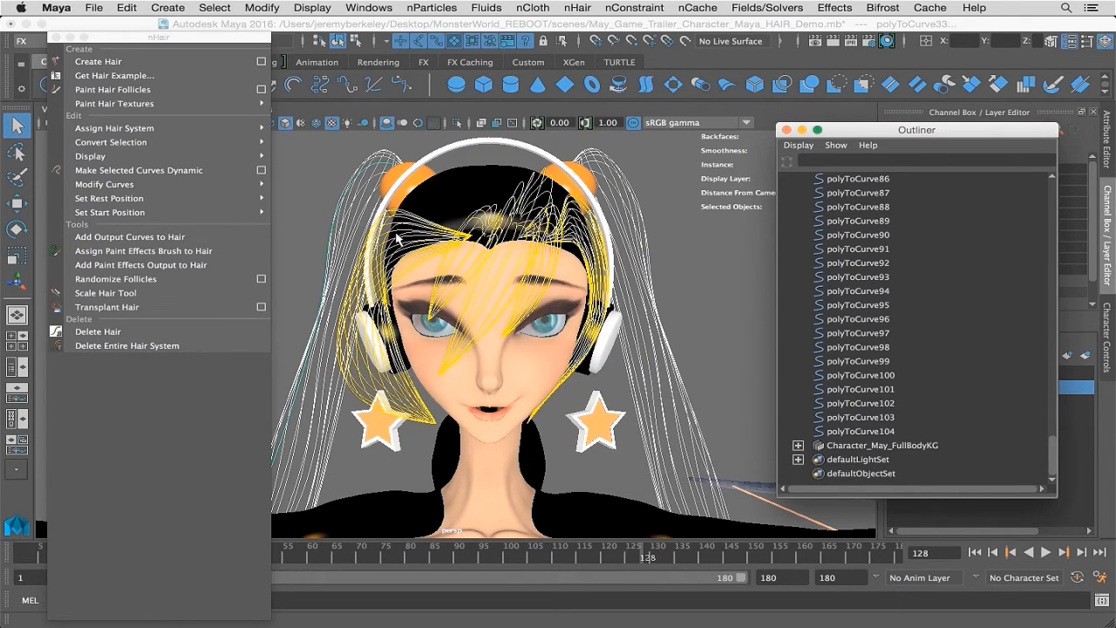
- Assign a new hair system to the selected ponytail curves
{"action": "left_click", "coordinate": [467, 341]}
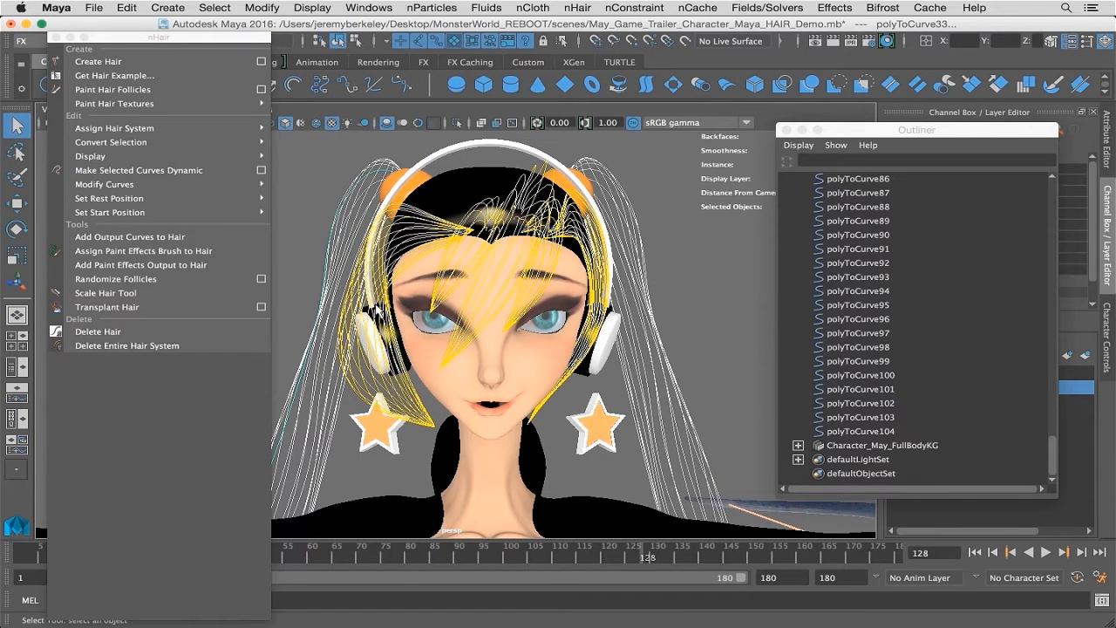
{"action": "mouse_move", "coordinate": [218, 135]}
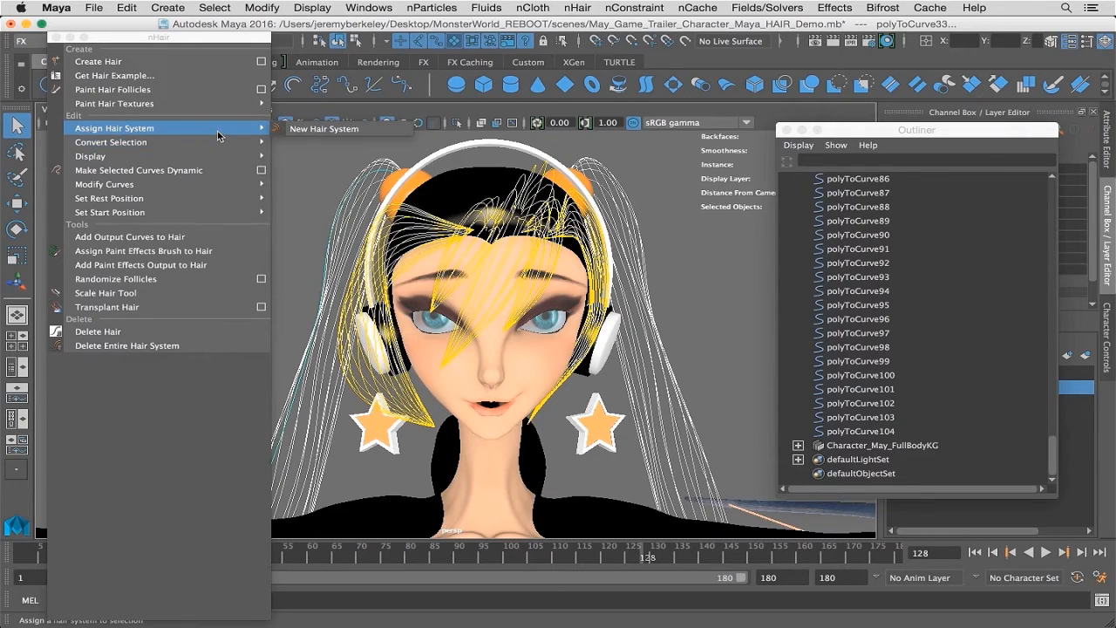
{"action": "left_click", "coordinate": [322, 129]}
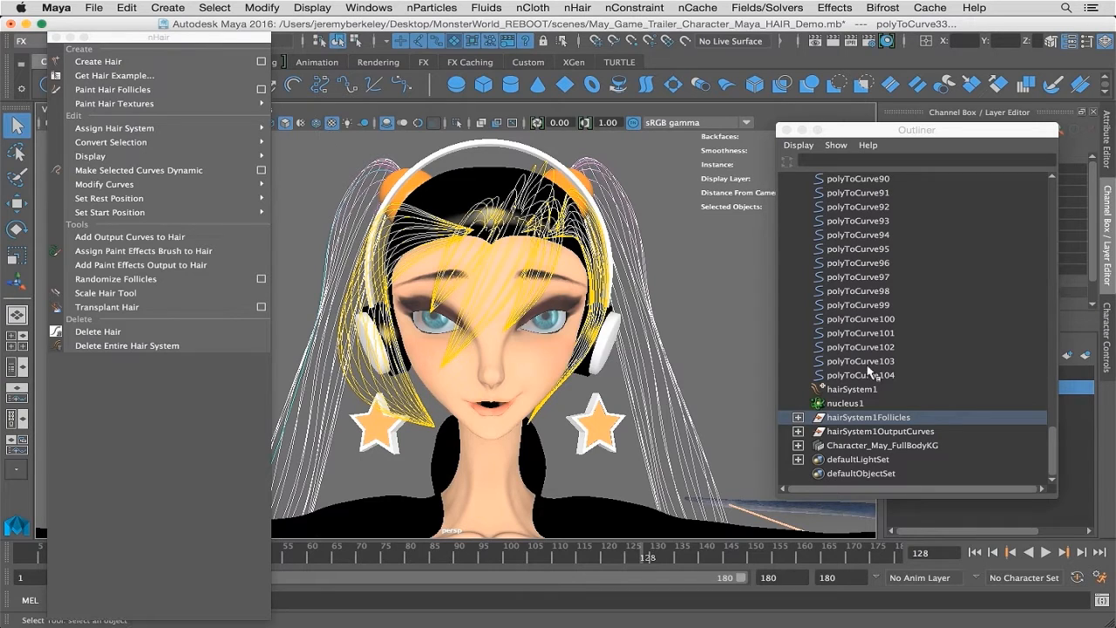
- Rename the new hair system as hairSystem_Ponytails in the Outliner
{"action": "left_click", "coordinate": [851, 389]}
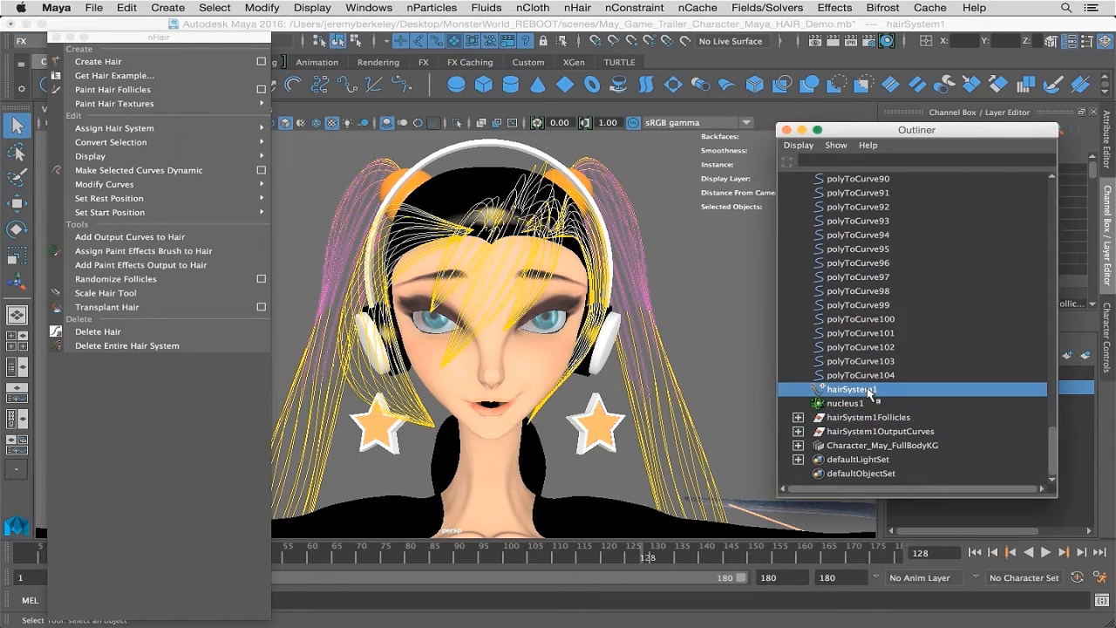
{"action": "left_click_drag", "start_coordinate": [693, 398], "coordinate": [682, 404], "text": "alt"}
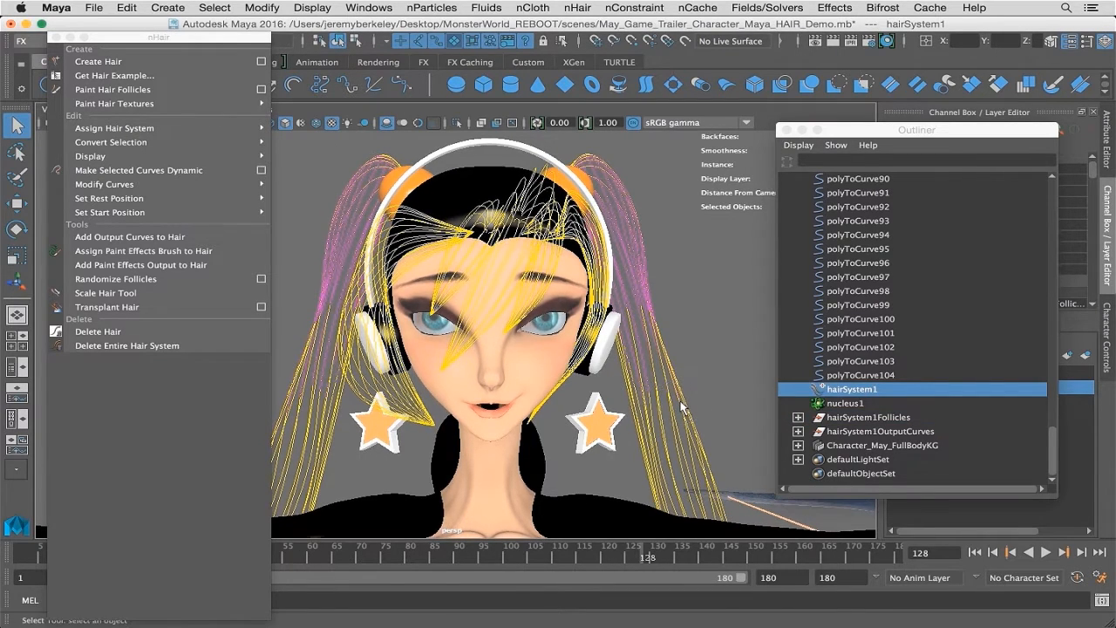
{"action": "double_click", "coordinate": [851, 389]}
{"action": "left_click", "coordinate": [898, 390]}
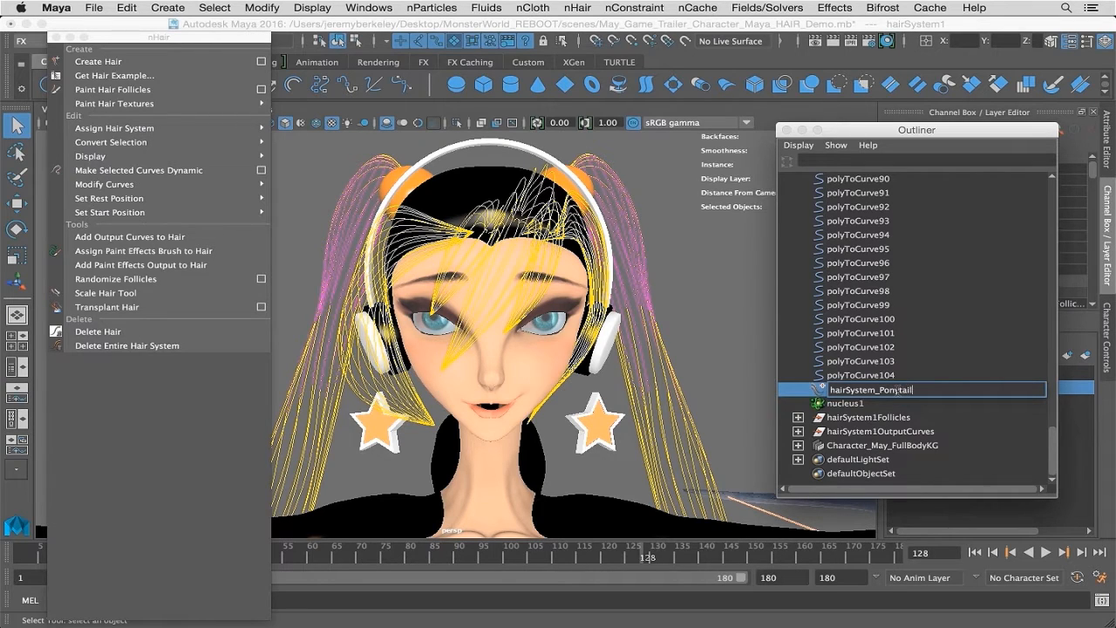
{"action": "type", "text": "s"}
{"action": "key", "text": "Return"}
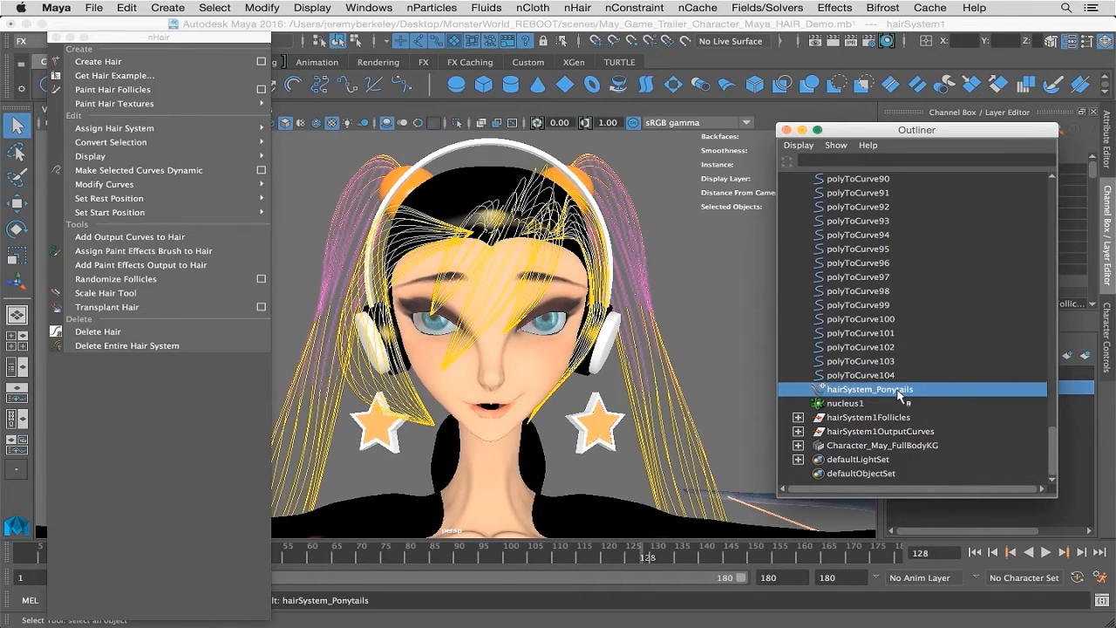
- Switch to the side view and frame the curves polyToCurve97 to polyToCurve102 on the face
{"action": "mouse_move", "coordinate": [635, 356]}
{"action": "left_mouse_down", "text": "alt"}
{"action": "mouse_move", "coordinate": [646, 344]}
{"action": "mouse_move", "coordinate": [637, 335]}
{"action": "left_mouse_up", "text": "alt"}
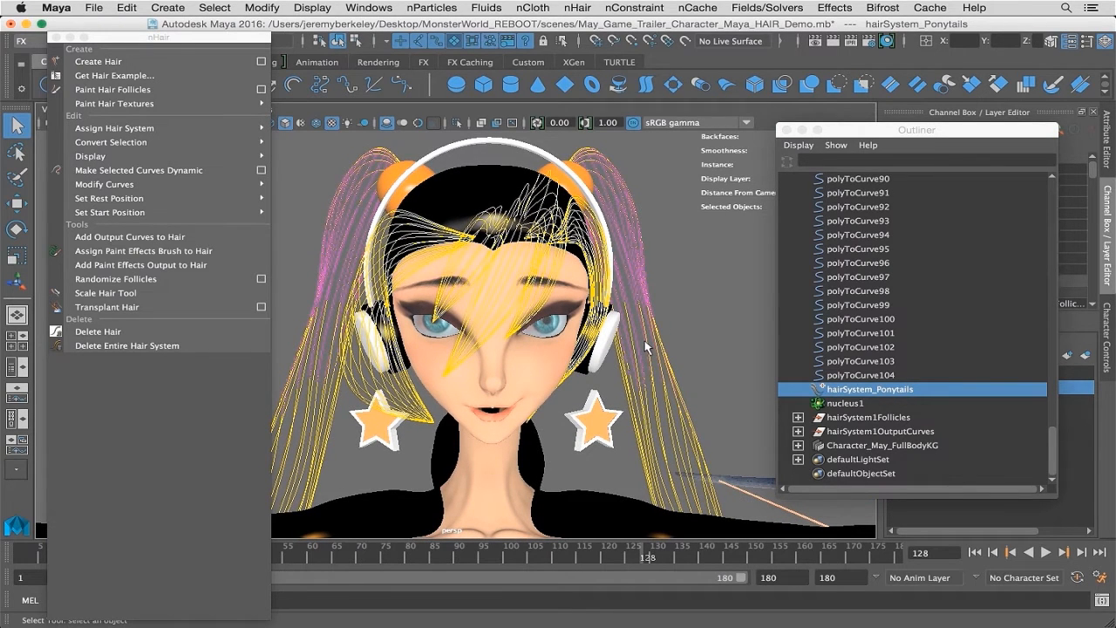
{"action": "left_click_drag", "start_coordinate": [619, 362], "coordinate": [621, 366], "text": "alt"}
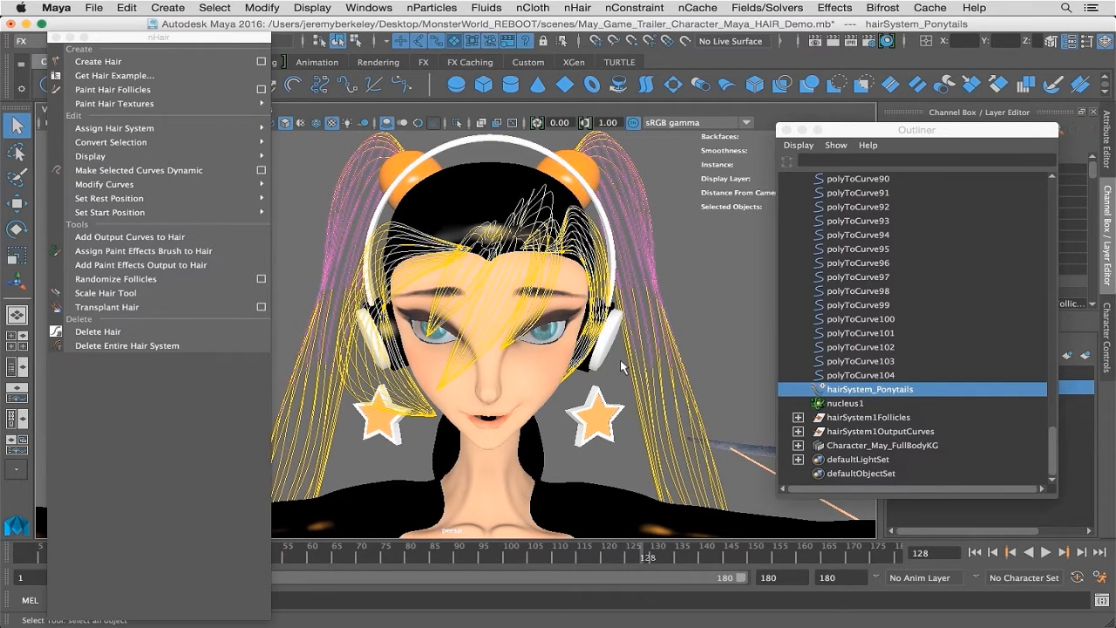
{"action": "key", "text": "space"}
{"action": "left_click_drag", "start_coordinate": [621, 366], "coordinate": [681, 361]}
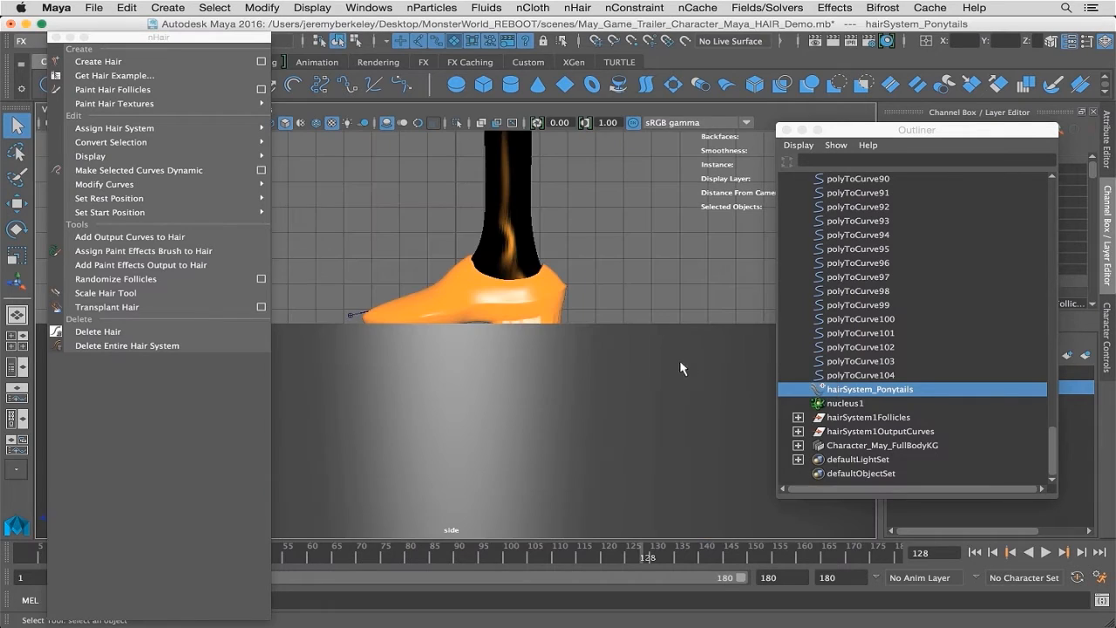
{"action": "middle_click_drag", "start_coordinate": [525, 248], "coordinate": [530, 393], "text": "alt"}
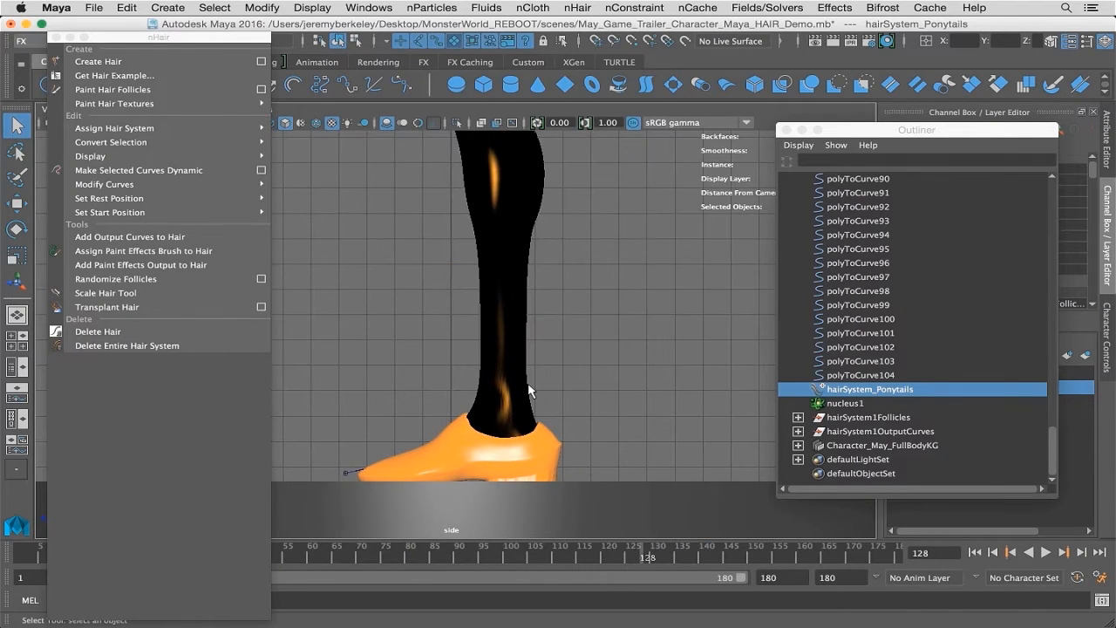
{"action": "key", "text": "f"}
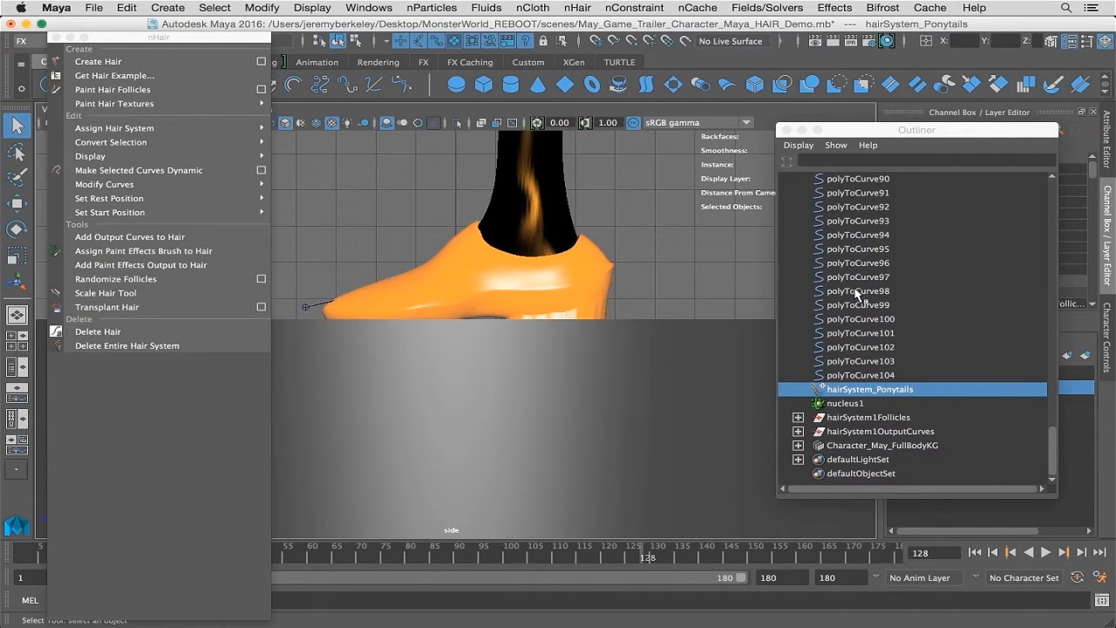
{"action": "left_click_drag", "start_coordinate": [856, 277], "coordinate": [859, 350]}
{"action": "key", "text": "f"}
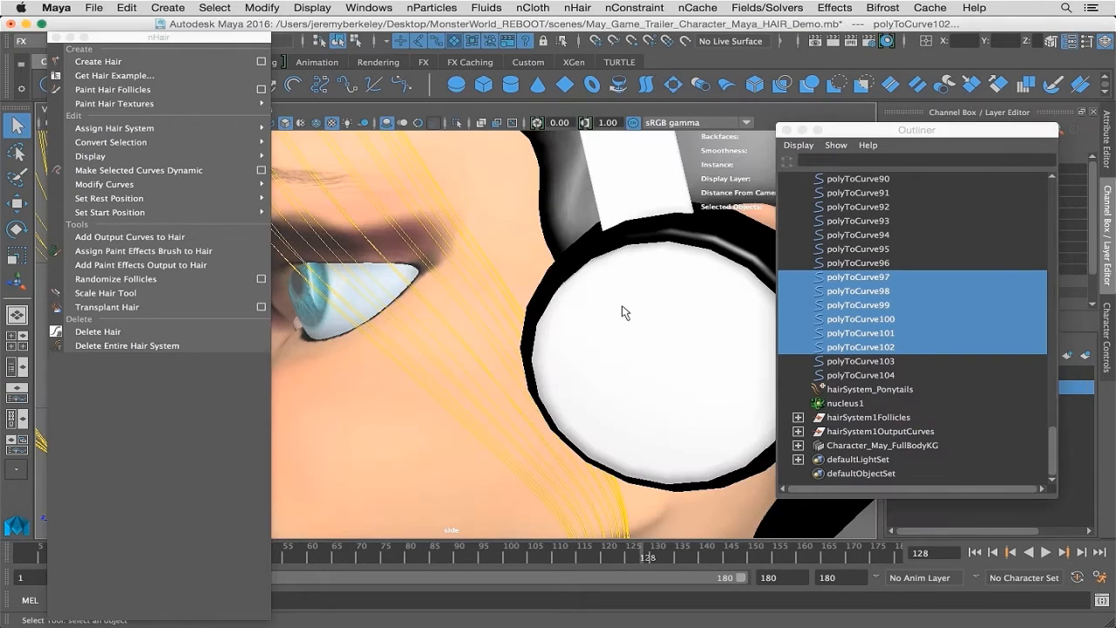
- Examine the bangs, Hair_Cap mesh and ponytail curves in the side view, clearing the selection
{"action": "scroll", "coordinate": [620, 316], "scroll_direction": "down", "scroll_amount": 10}
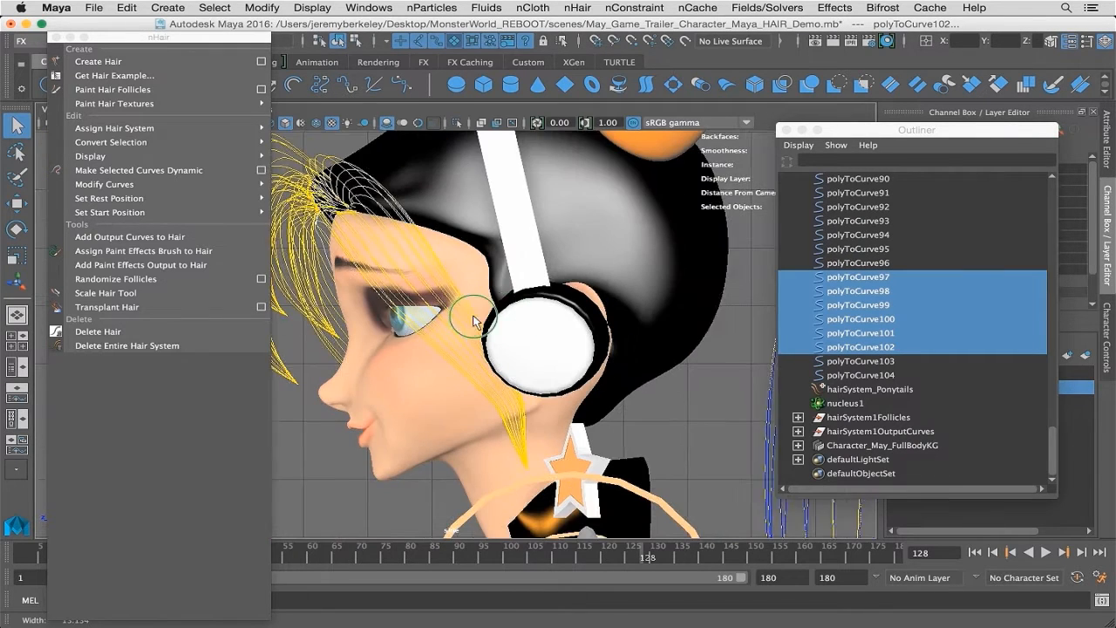
{"action": "left_click", "coordinate": [666, 381]}
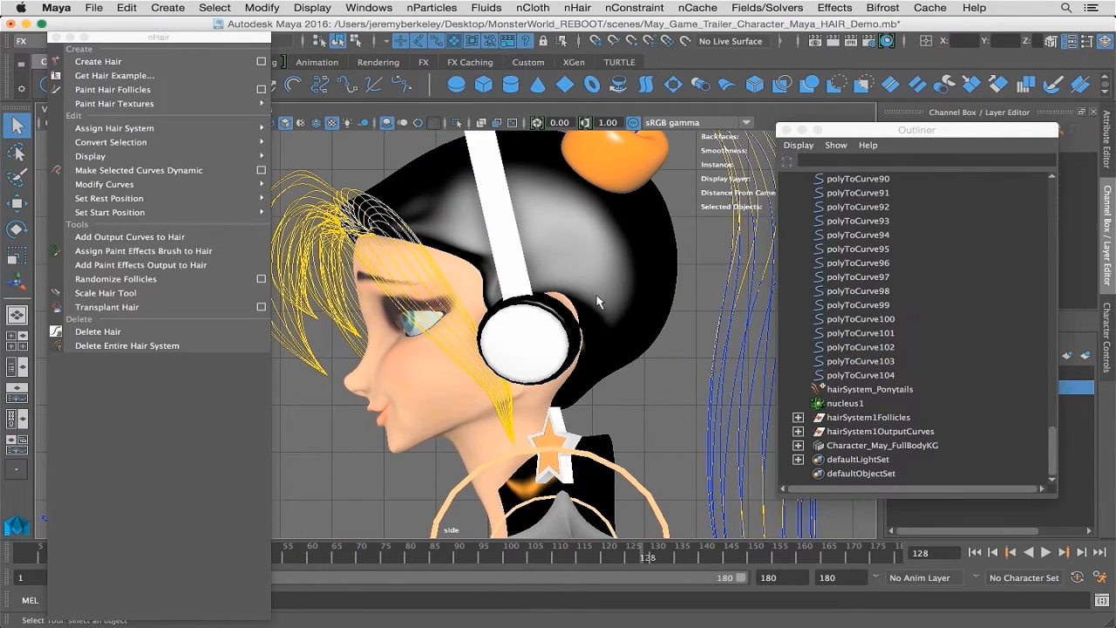
{"action": "left_click_drag", "start_coordinate": [672, 309], "coordinate": [558, 316], "text": "alt"}
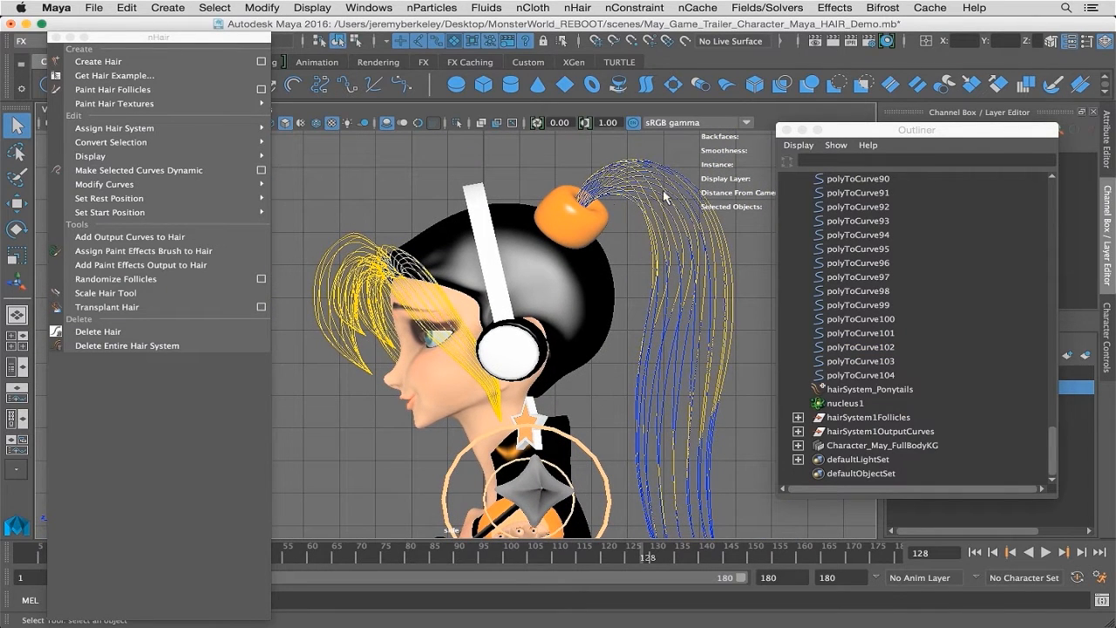
{"action": "left_click", "coordinate": [604, 303]}
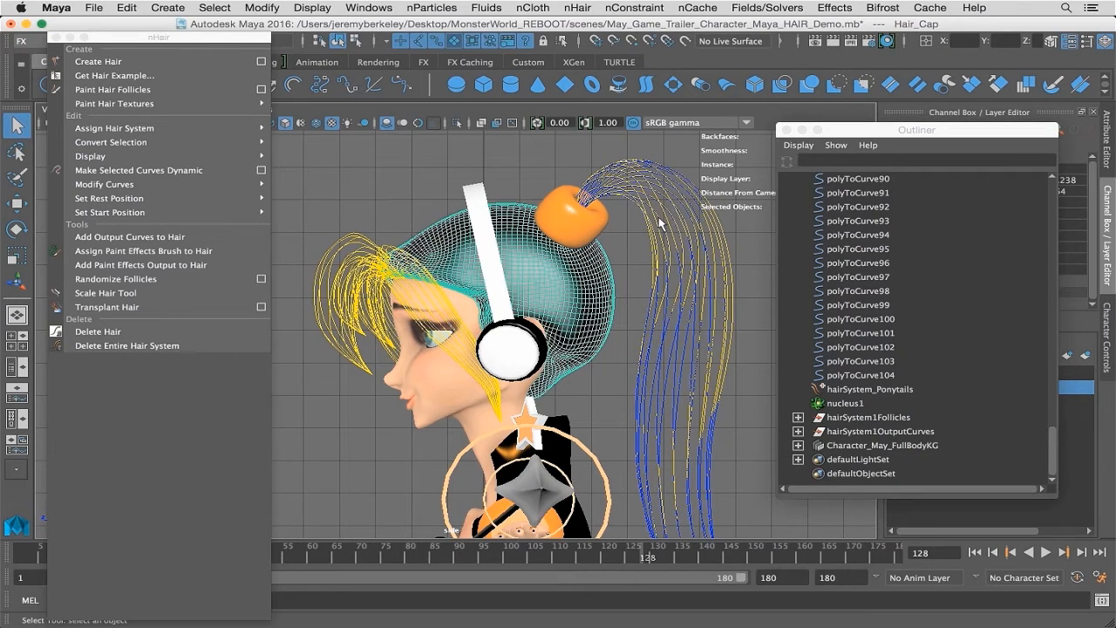
{"action": "left_click", "coordinate": [379, 197]}
{"action": "scroll", "coordinate": [397, 205], "scroll_direction": "up", "scroll_amount": 2}
{"action": "scroll", "coordinate": [409, 208], "scroll_direction": "up", "scroll_amount": 5}
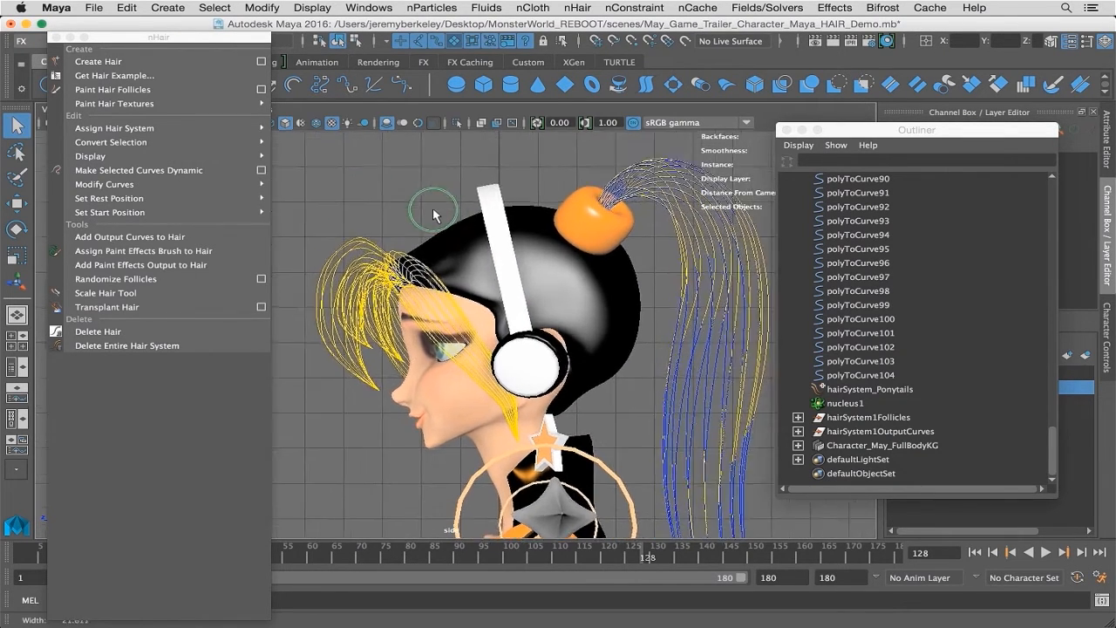
{"action": "scroll", "coordinate": [427, 199], "scroll_direction": "up", "scroll_amount": 4}
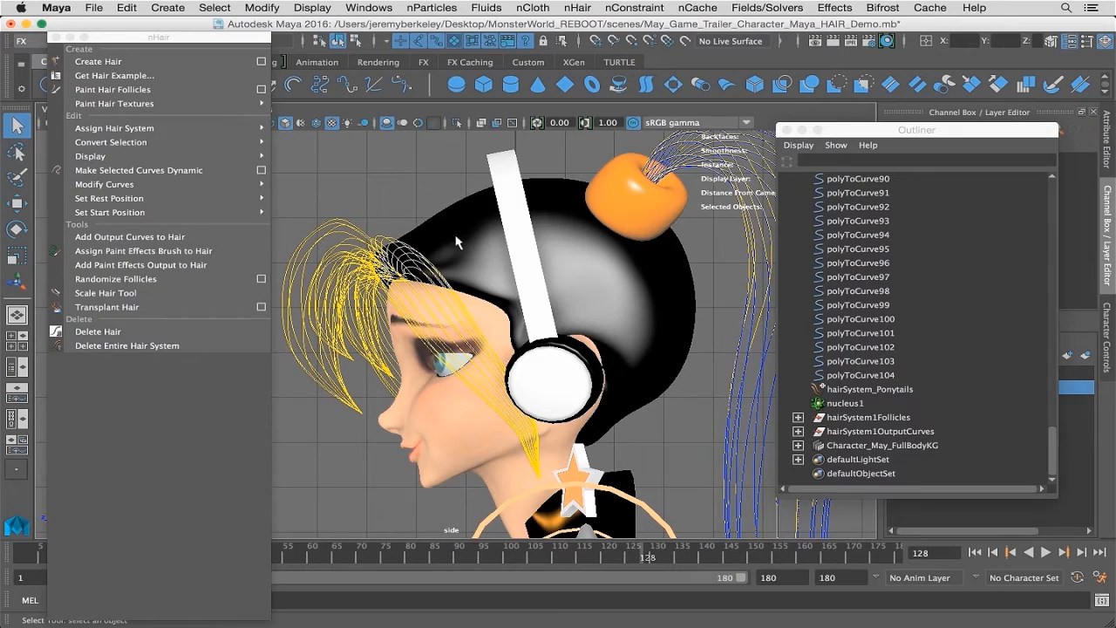
- Switch to the front view and assign a new hair system to the centre bangs curves on the forehead
{"action": "key", "text": "space"}
{"action": "left_click_drag", "start_coordinate": [487, 240], "coordinate": [489, 261]}
{"action": "right_click_drag", "start_coordinate": [448, 250], "coordinate": [586, 260], "text": "alt"}
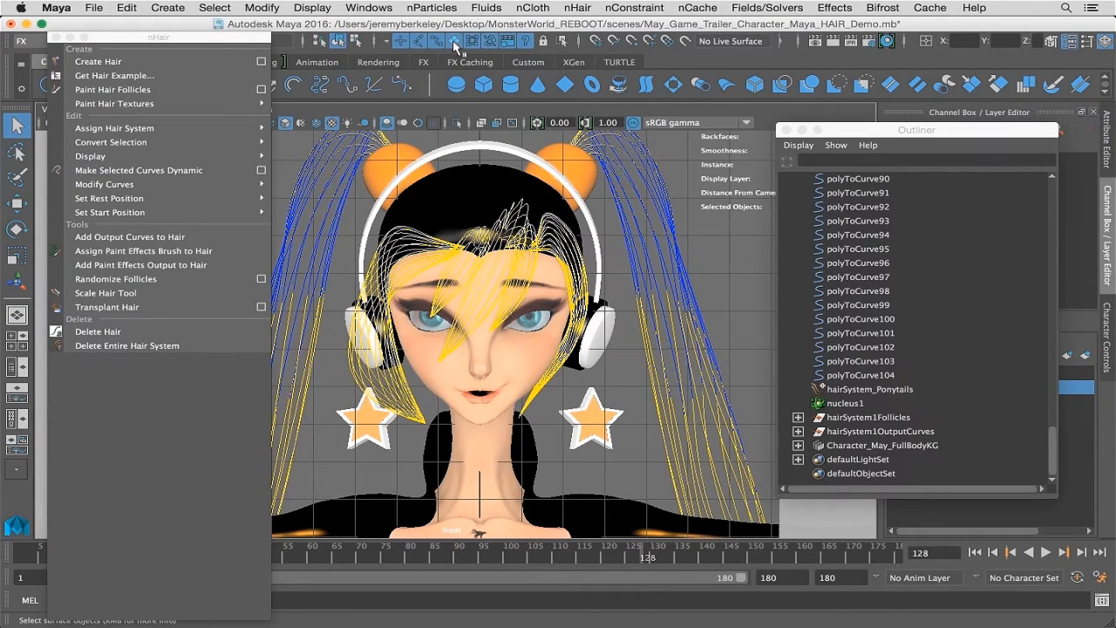
{"action": "left_click", "coordinate": [576, 276]}
{"action": "left_click_drag", "start_coordinate": [590, 272], "coordinate": [562, 291]}
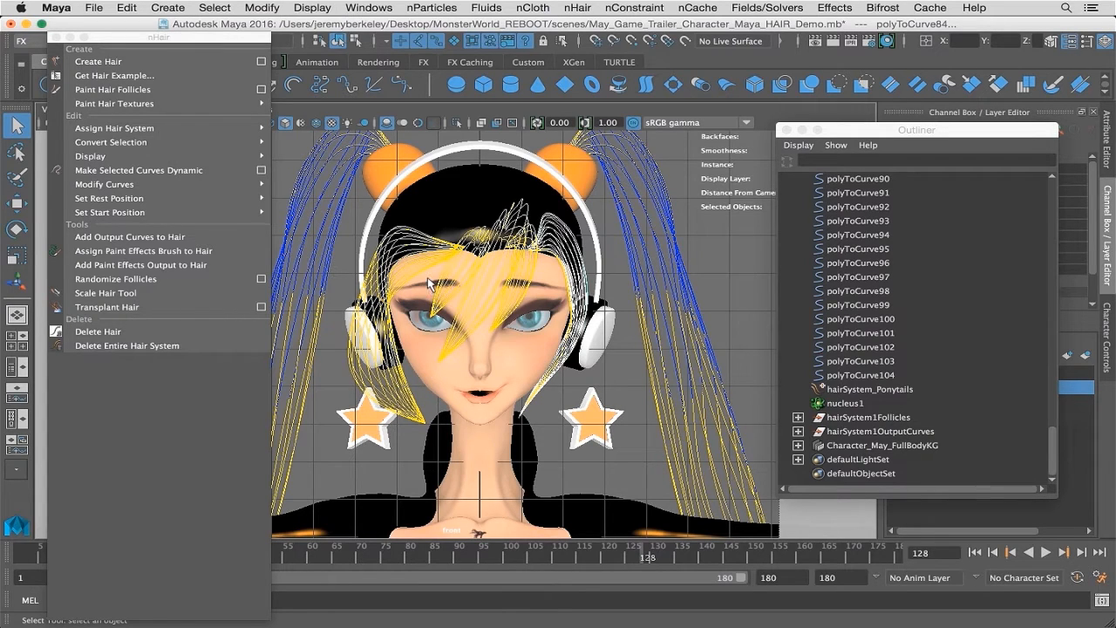
{"action": "left_click", "coordinate": [538, 289]}
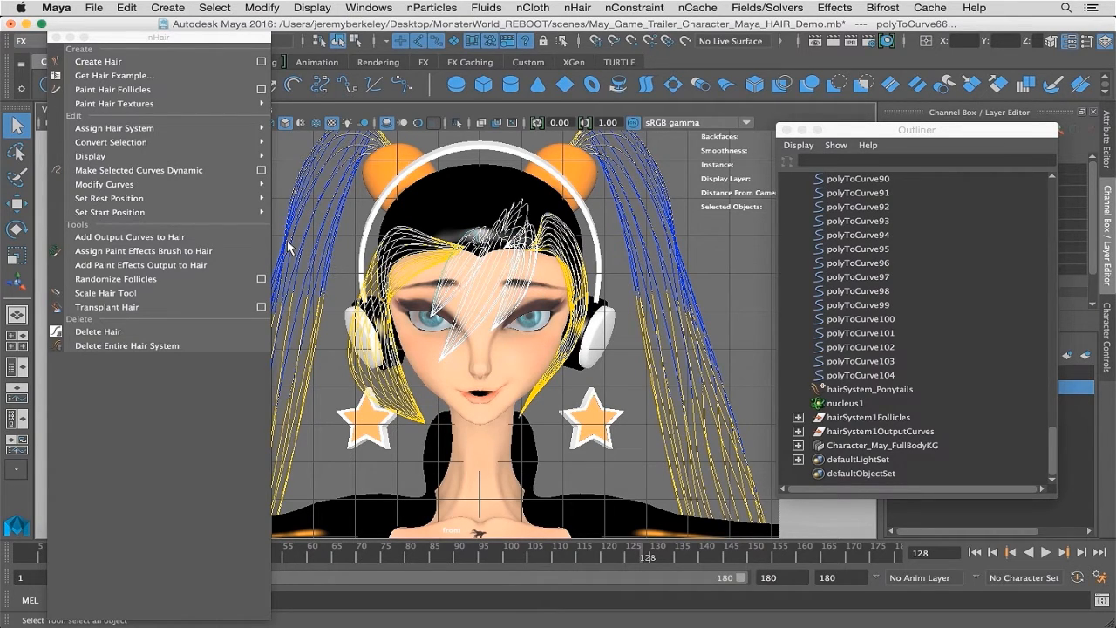
{"action": "mouse_move", "coordinate": [191, 128]}
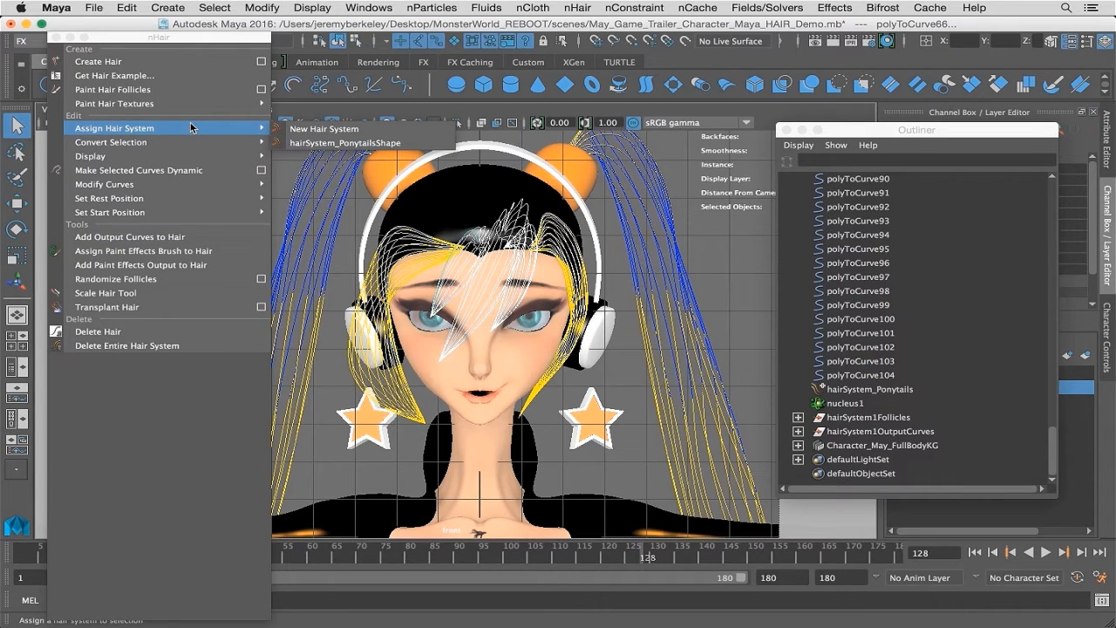
{"action": "left_click", "coordinate": [305, 128]}
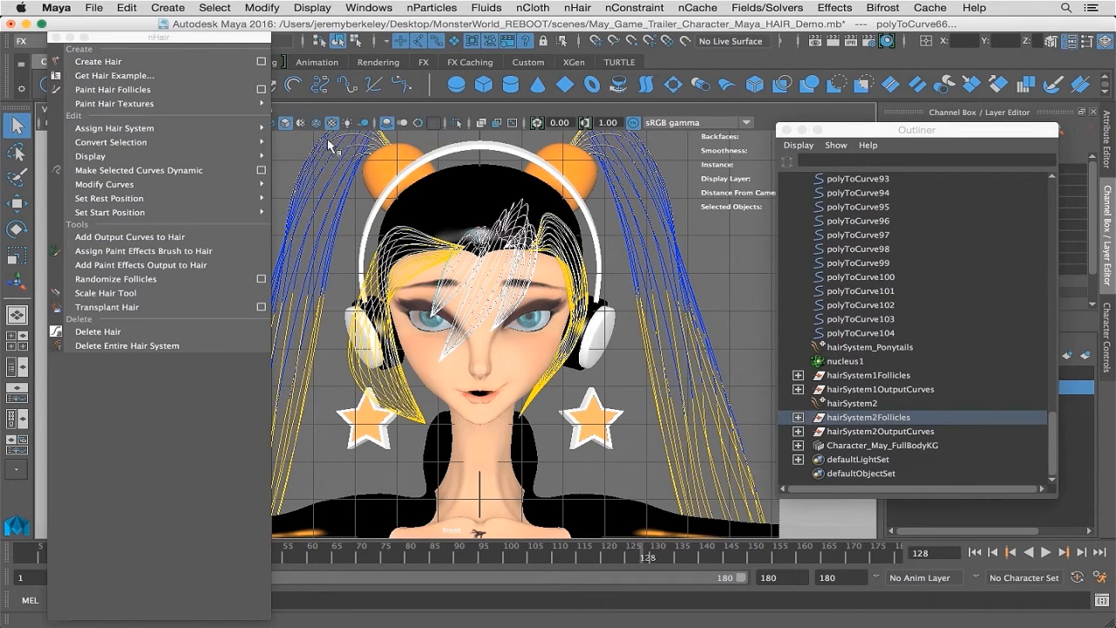
- Rename the new hair system as hairSystem_Centre_Bangs in the Outliner
{"action": "left_click", "coordinate": [868, 406]}
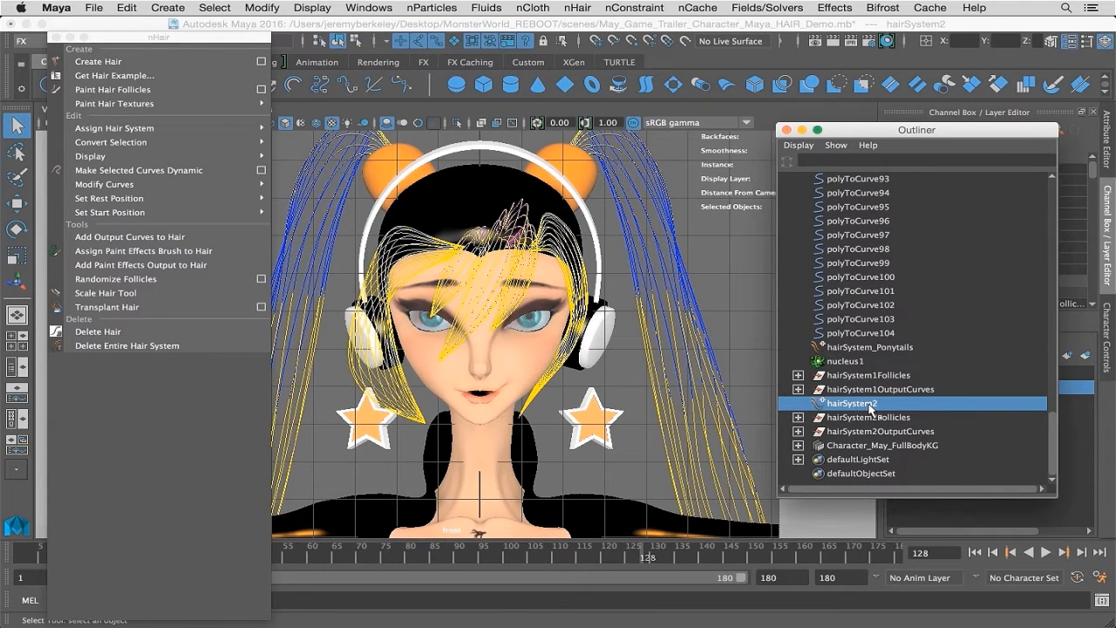
{"action": "double_click", "coordinate": [870, 406]}
{"action": "left_click", "coordinate": [900, 404]}
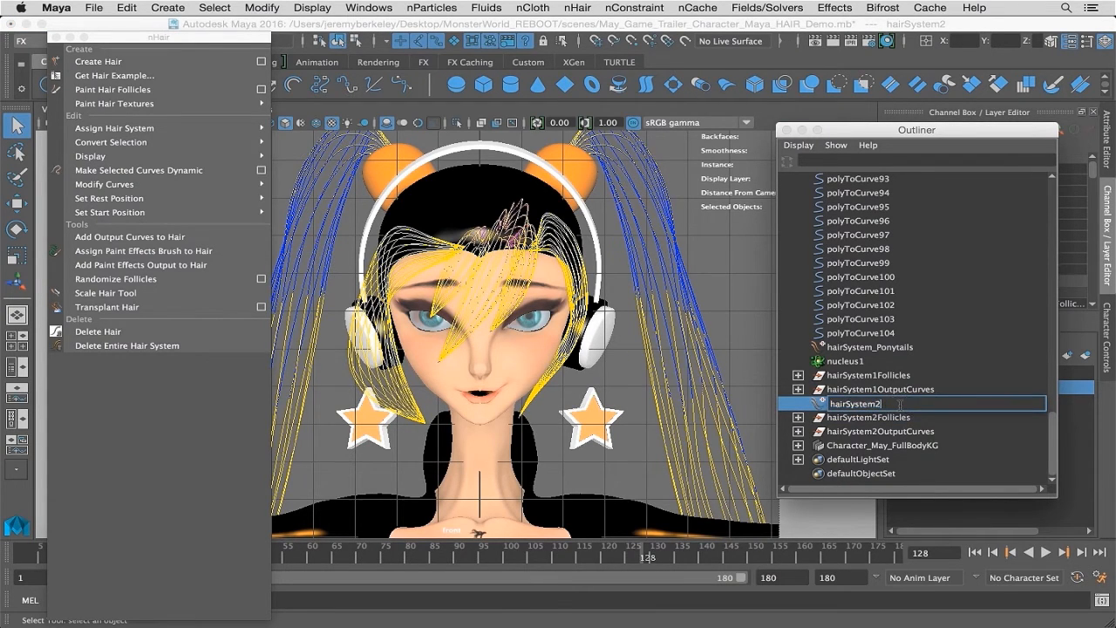
{"action": "key", "text": "BackSpace"}
{"action": "type", "text": "_Centre_Bangs"}
{"action": "key", "text": "Return"}
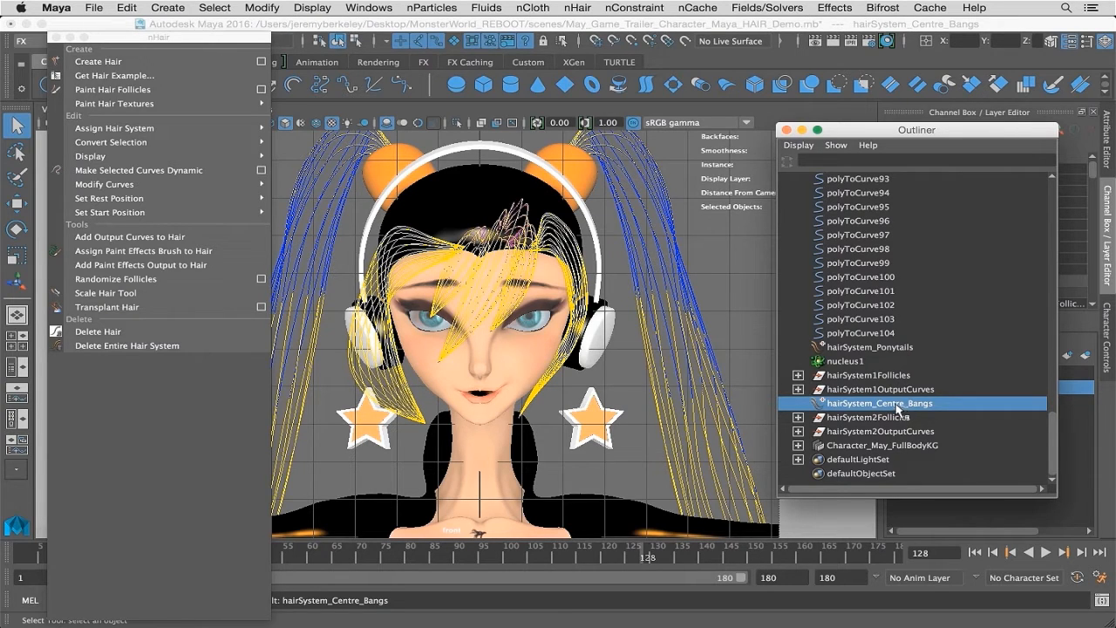
- Assign a new hair system to the side bangs curves on both sides of the face
{"action": "left_click", "coordinate": [552, 395]}
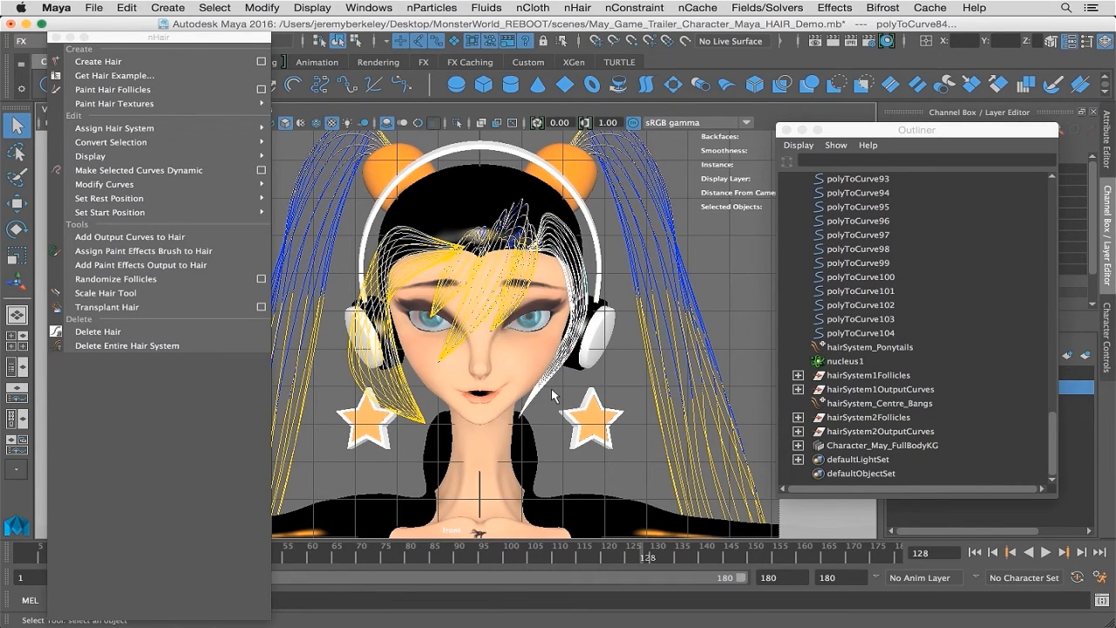
{"action": "left_click_drag", "start_coordinate": [340, 375], "coordinate": [420, 387], "text": "shift"}
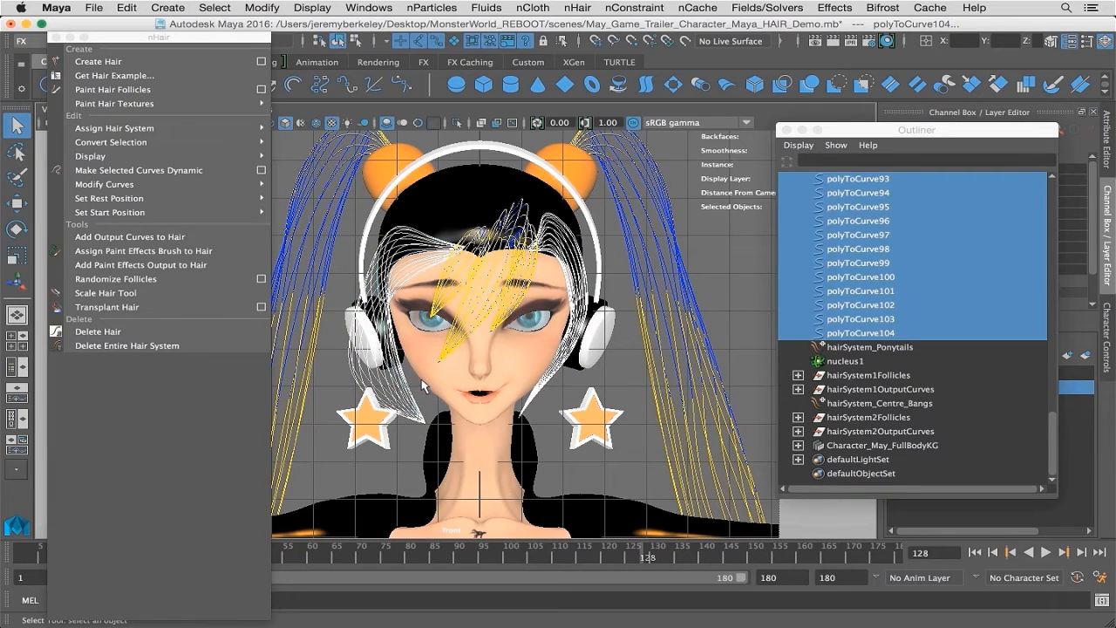
{"action": "mouse_move", "coordinate": [172, 145]}
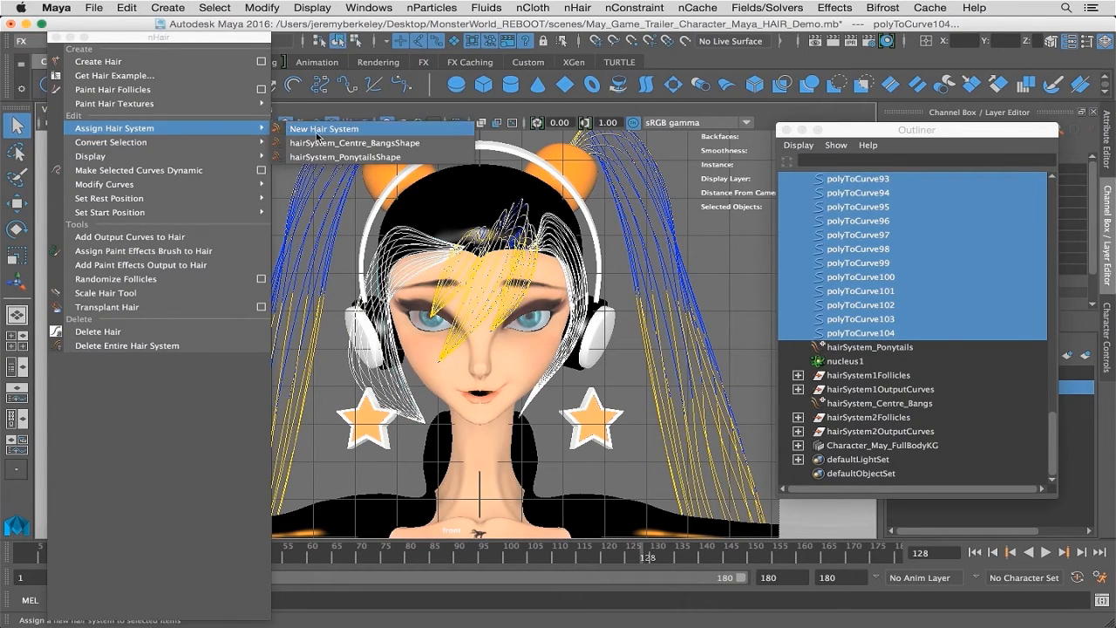
{"action": "left_click", "coordinate": [320, 131]}
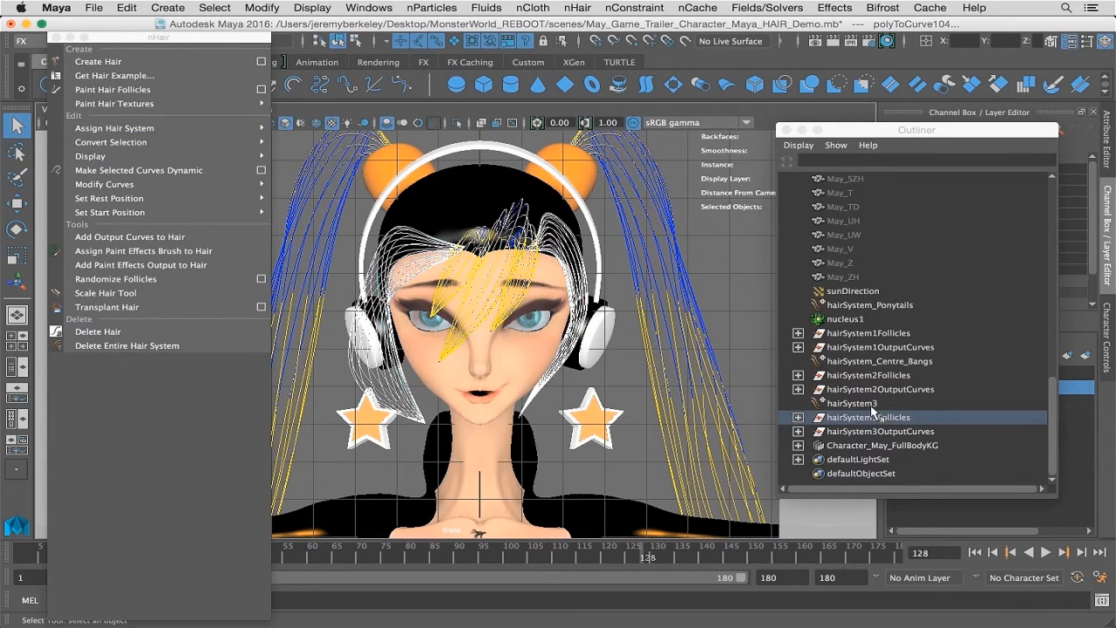
- Rename the side bangs' hair system as hairSystem_Raven_Bangs, then clear the selection
{"action": "left_click", "coordinate": [870, 404]}
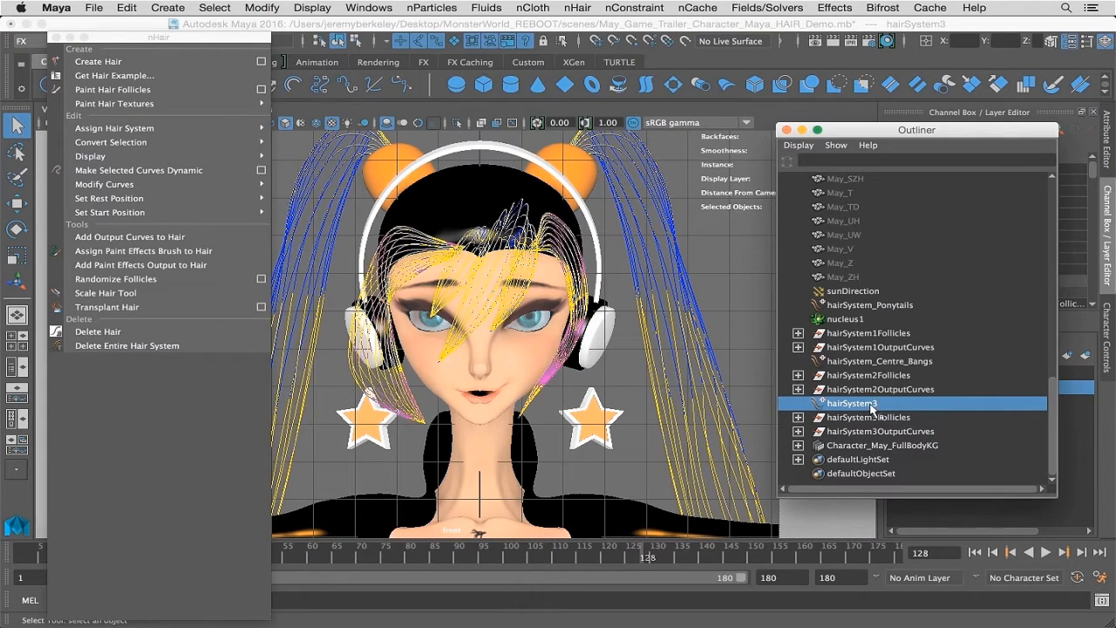
{"action": "double_click", "coordinate": [871, 403]}
{"action": "key", "text": "BackSpace"}
{"action": "type", "text": "_Raven_Bangs"}
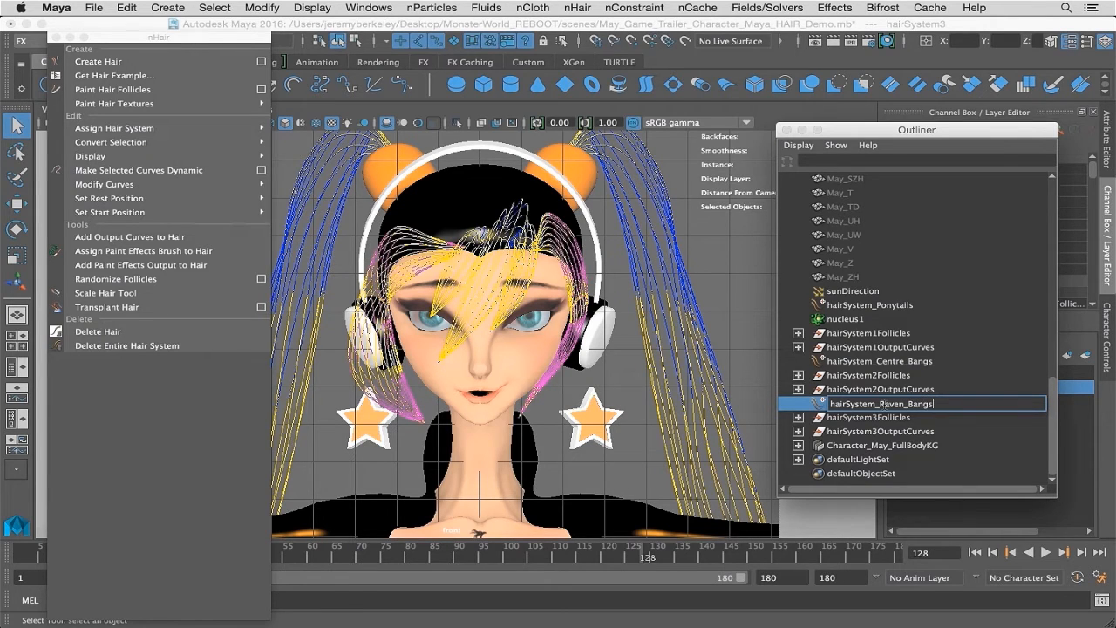
{"action": "key", "text": "Return"}
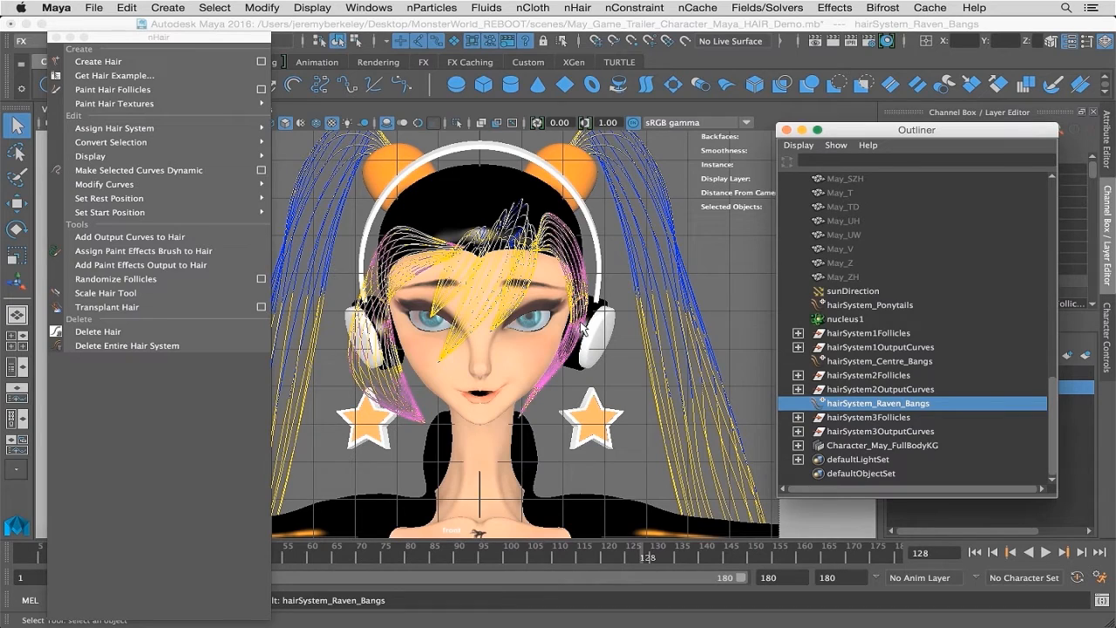
{"action": "left_click", "coordinate": [718, 299]}
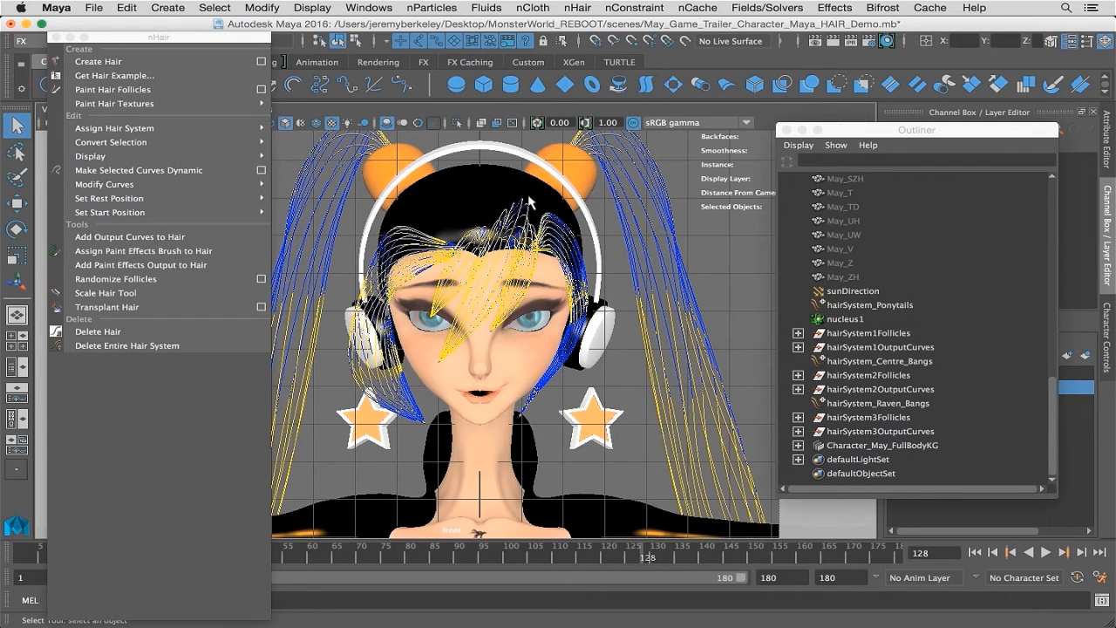
- Reorder the Outliner so hairSystem_Centre_Bangs and hairSystem_Raven_Bangs sit directly below hairSystem_Ponytails
{"action": "middle_click_drag", "start_coordinate": [506, 200], "coordinate": [512, 212], "text": "alt"}
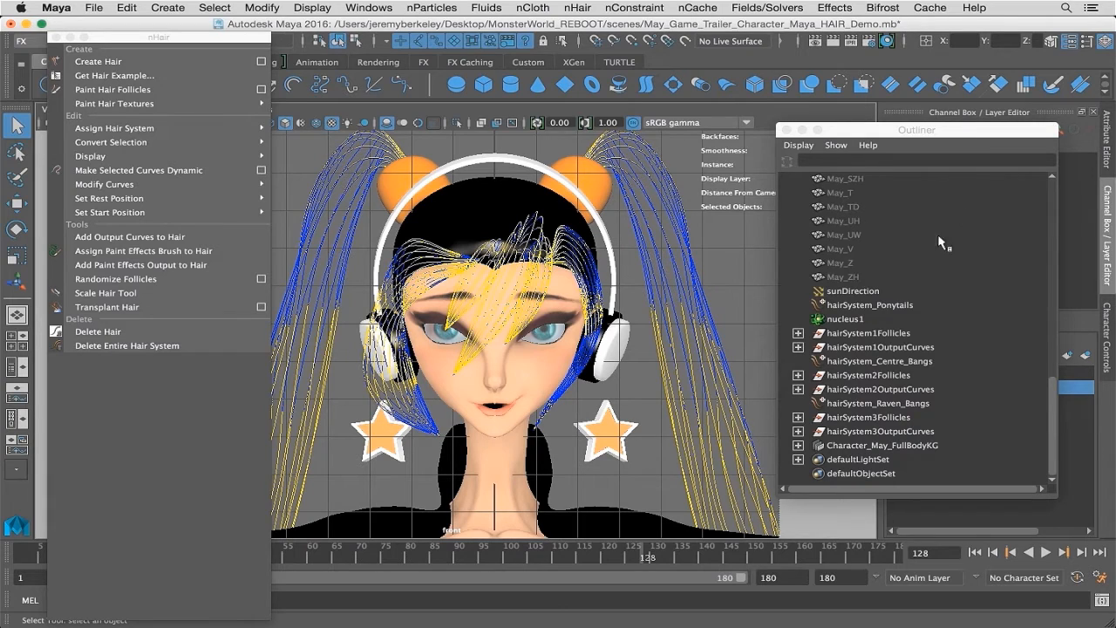
{"action": "left_click", "coordinate": [870, 307]}
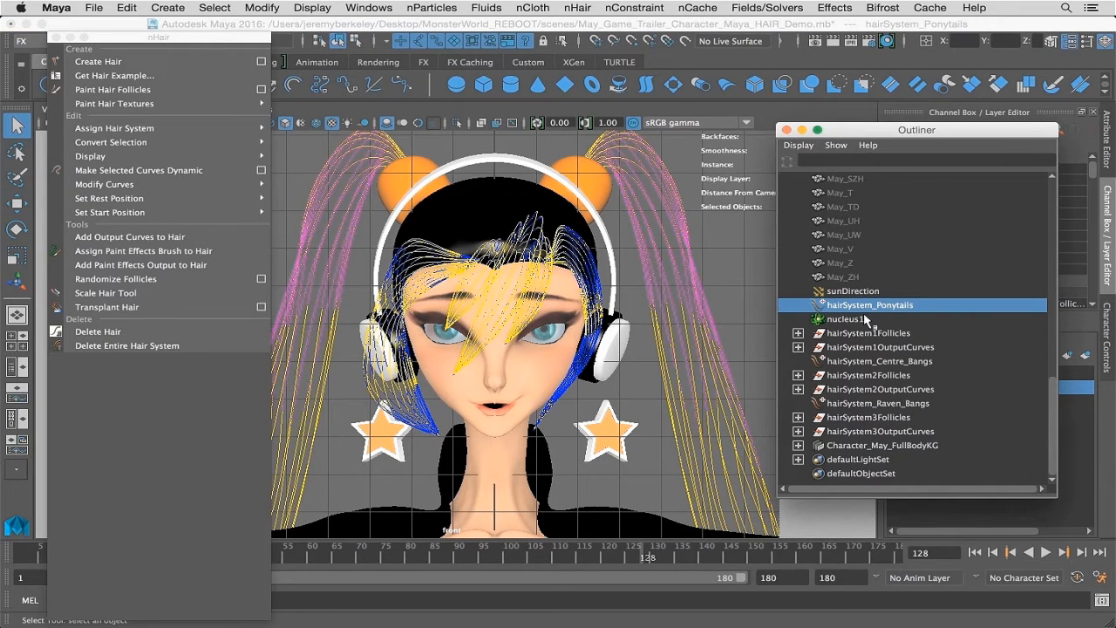
{"action": "left_click", "coordinate": [873, 363]}
{"action": "middle_click_drag", "start_coordinate": [873, 363], "coordinate": [881, 313]}
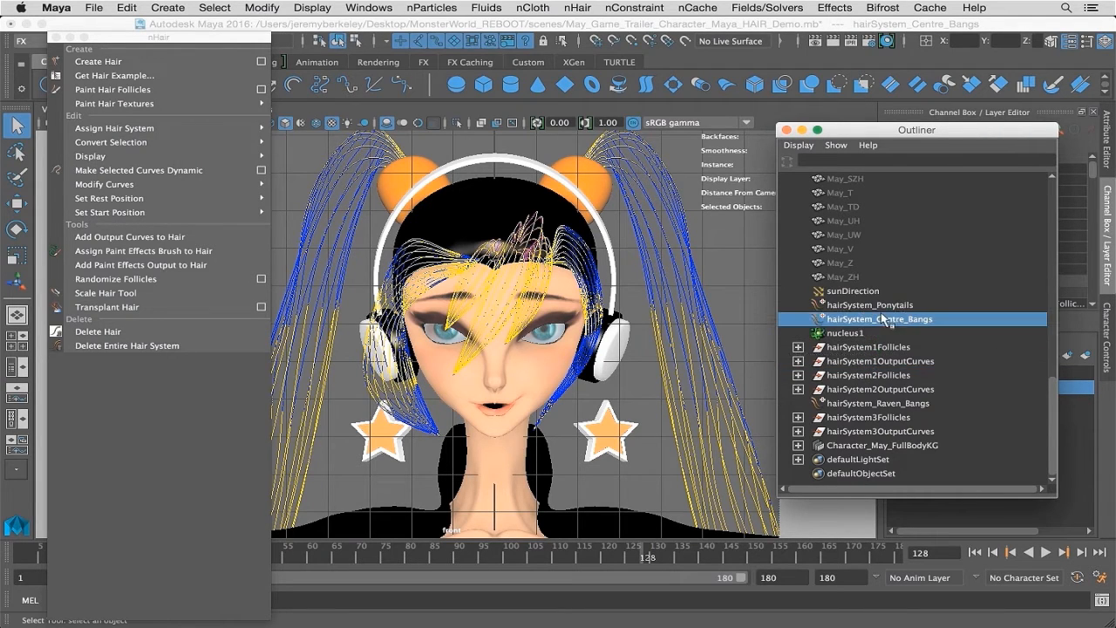
{"action": "left_click", "coordinate": [891, 406]}
{"action": "middle_click_drag", "start_coordinate": [876, 408], "coordinate": [853, 332]}
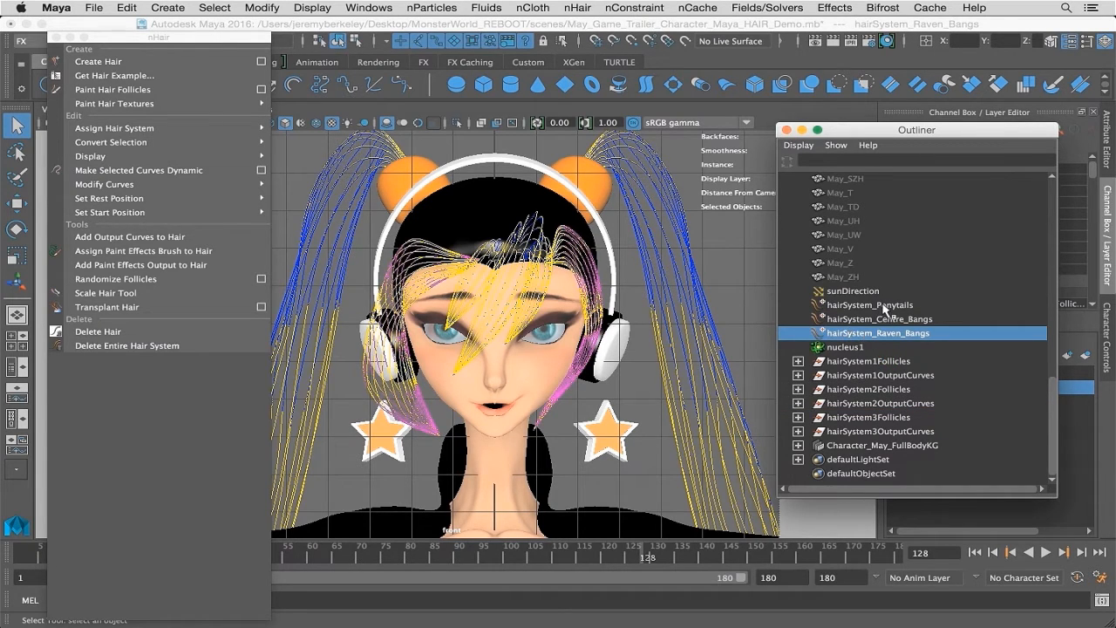
- Select the ponytails, centre bangs and raven bangs hair systems in turn to check which curves each one drives
{"action": "left_click", "coordinate": [882, 306]}
{"action": "left_click", "coordinate": [886, 320]}
{"action": "left_click", "coordinate": [881, 334]}
{"action": "middle_click_drag", "start_coordinate": [646, 315], "coordinate": [652, 315], "text": "alt"}
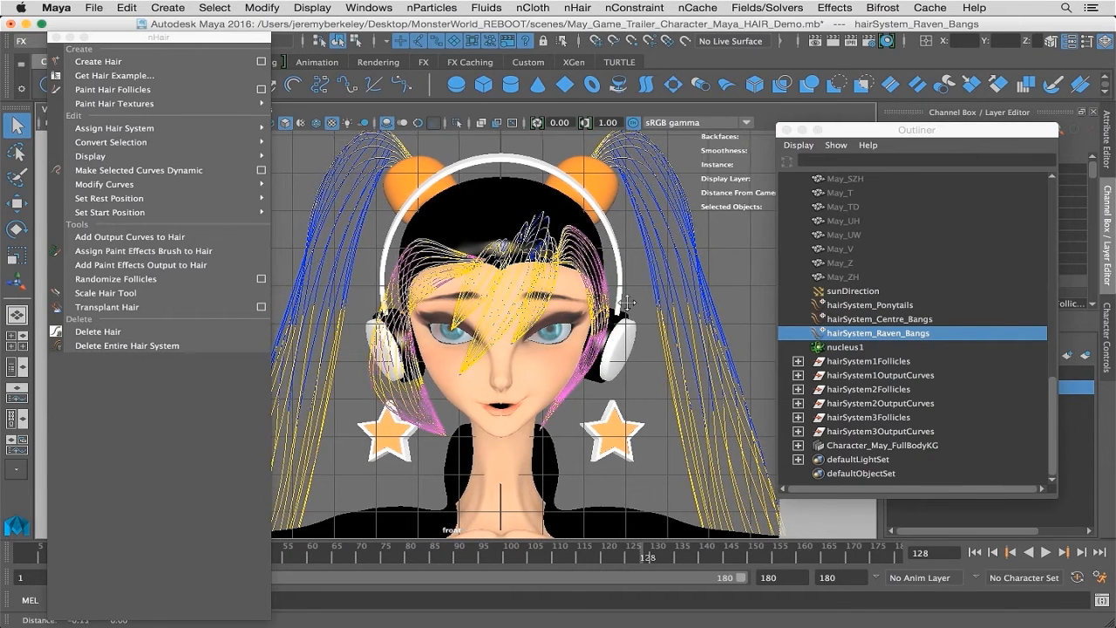
- Open the Create Hair options for the hair cap mesh and reset them to their default settings
{"action": "left_click", "coordinate": [519, 193]}
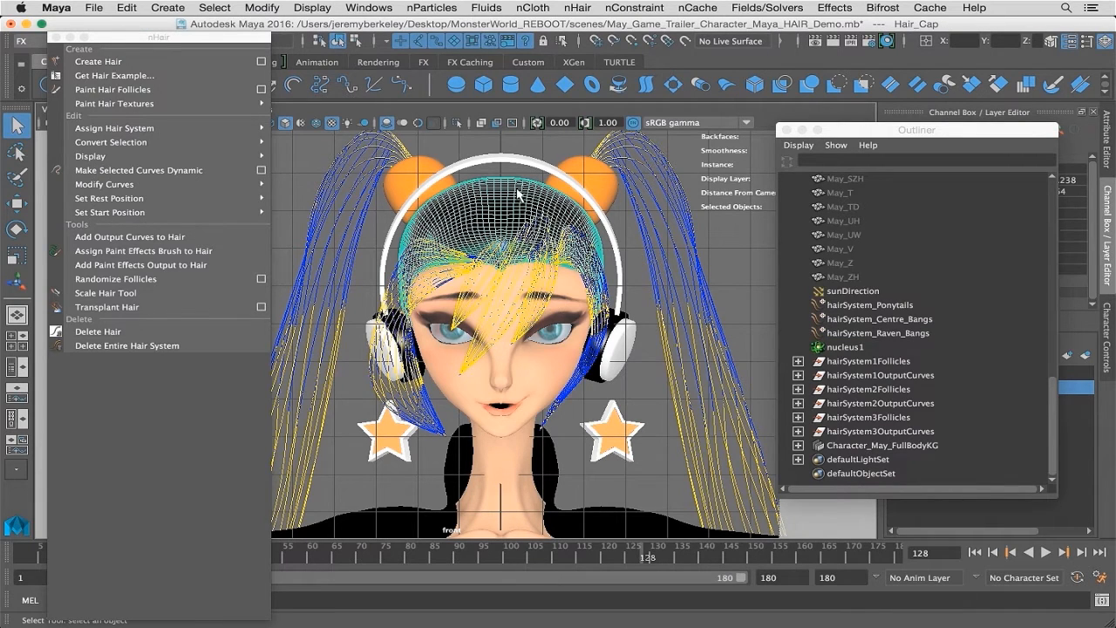
{"action": "left_click", "coordinate": [262, 62]}
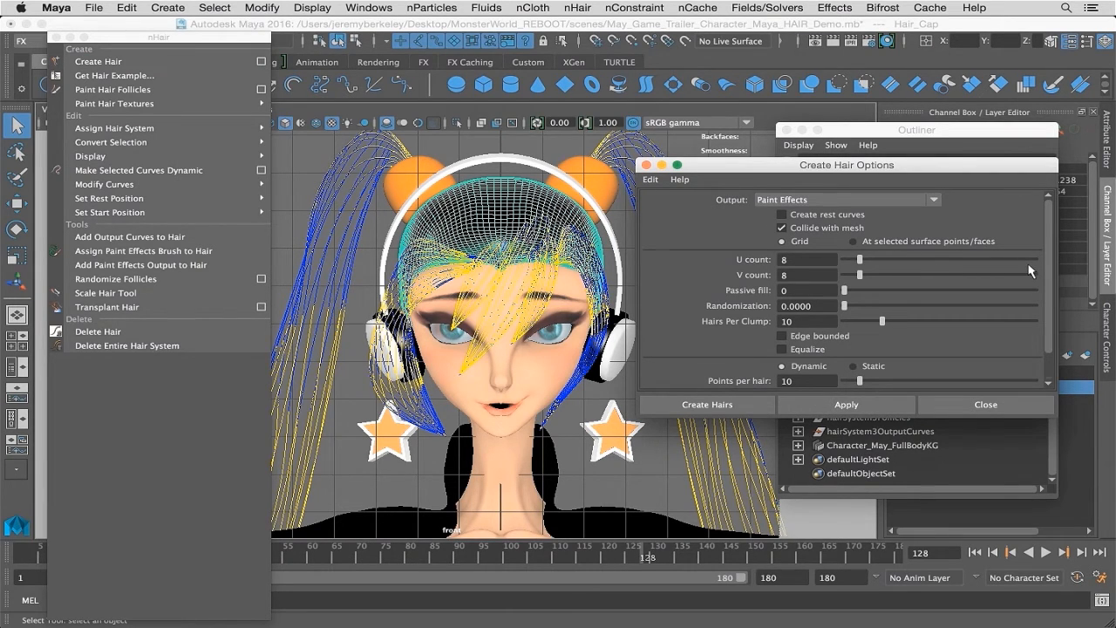
{"action": "scroll", "coordinate": [1029, 271], "scroll_direction": "down", "scroll_amount": 2}
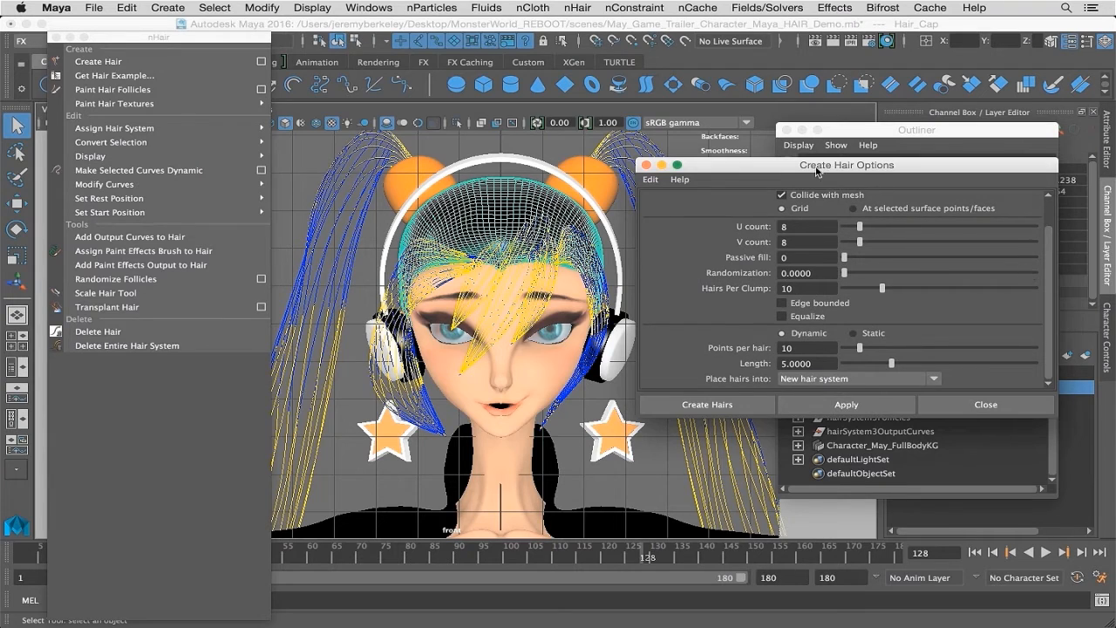
{"action": "left_click_drag", "start_coordinate": [824, 166], "coordinate": [848, 161]}
{"action": "scroll", "coordinate": [881, 257], "scroll_direction": "up", "scroll_amount": 2}
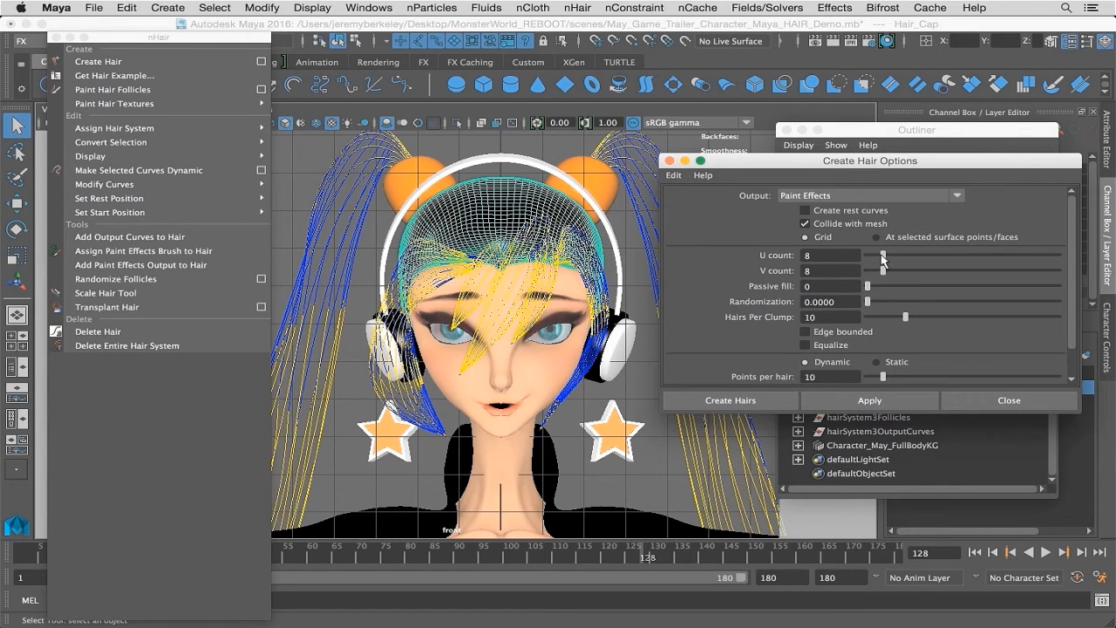
{"action": "left_click", "coordinate": [678, 176]}
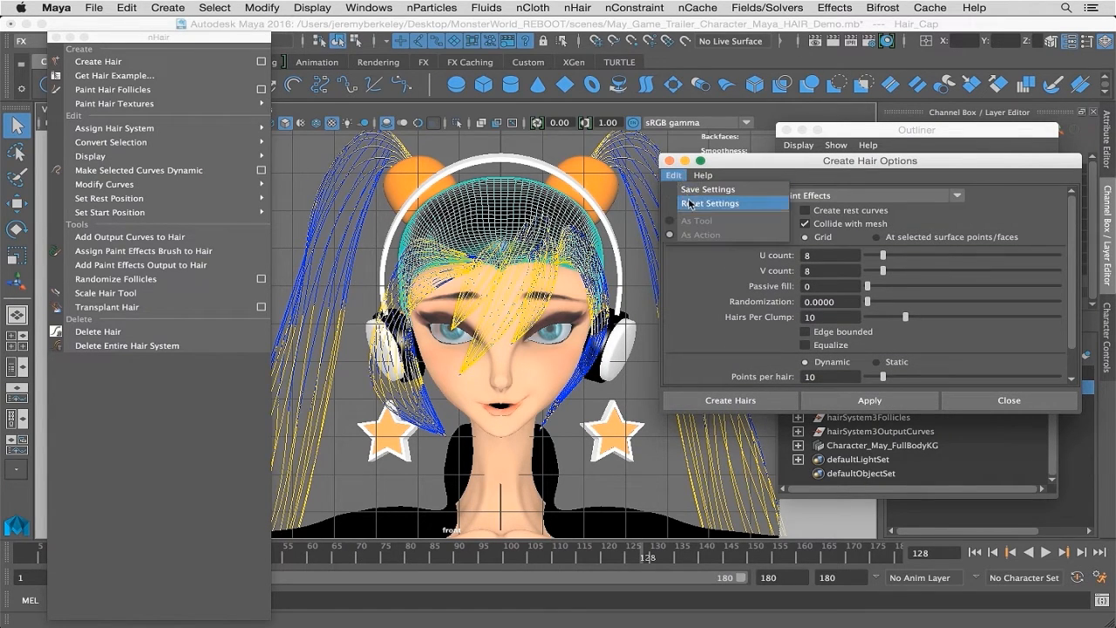
{"action": "left_click", "coordinate": [689, 199]}
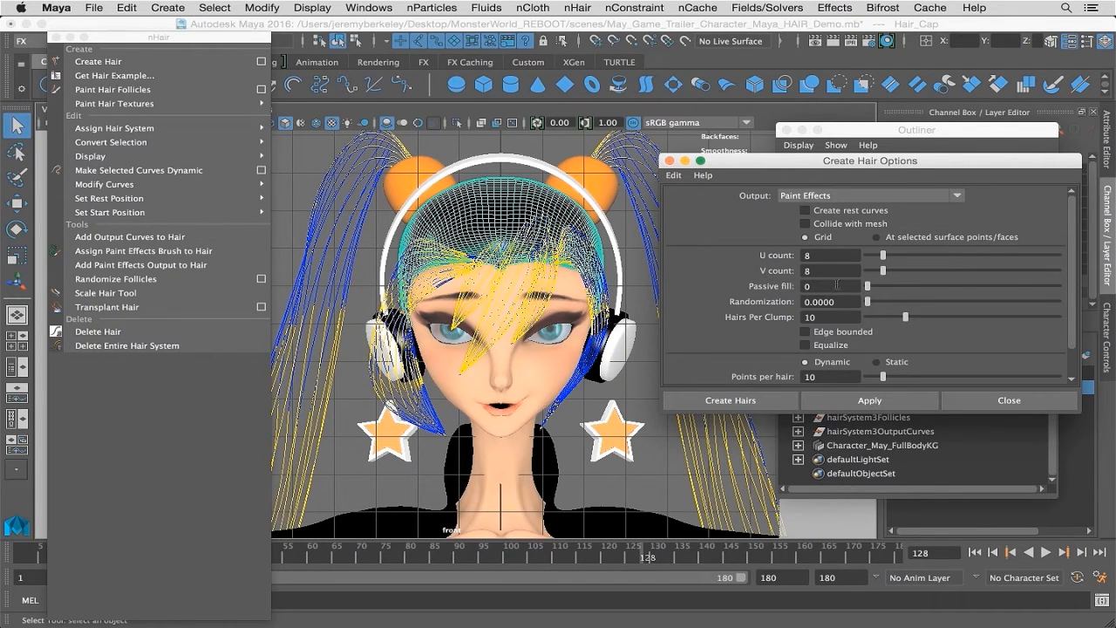
- Create Paint Effects hair on the hair cap, placing the hairs into hairSystem_PonytailsShape, and close the options
{"action": "scroll", "coordinate": [995, 266], "scroll_direction": "down", "scroll_amount": 2}
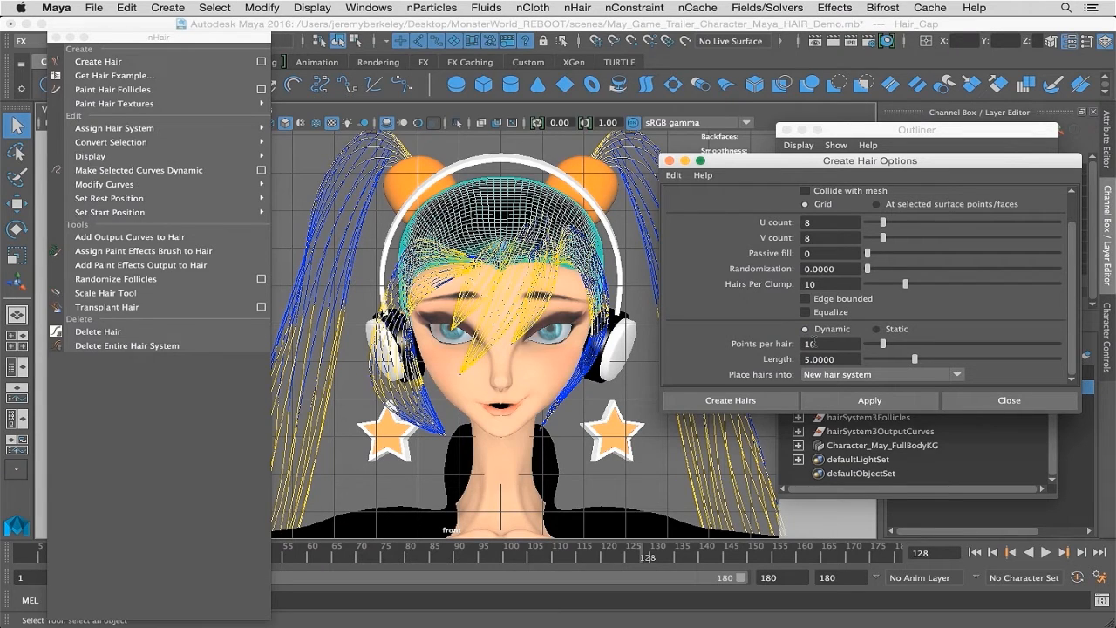
{"action": "left_click", "coordinate": [916, 371]}
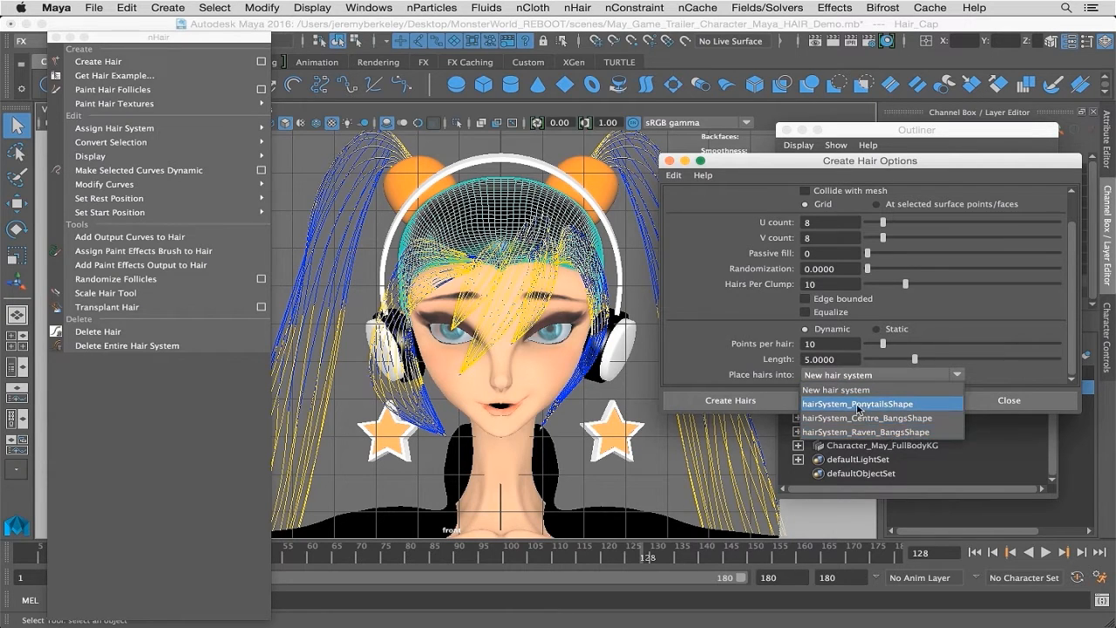
{"action": "left_click", "coordinate": [855, 406]}
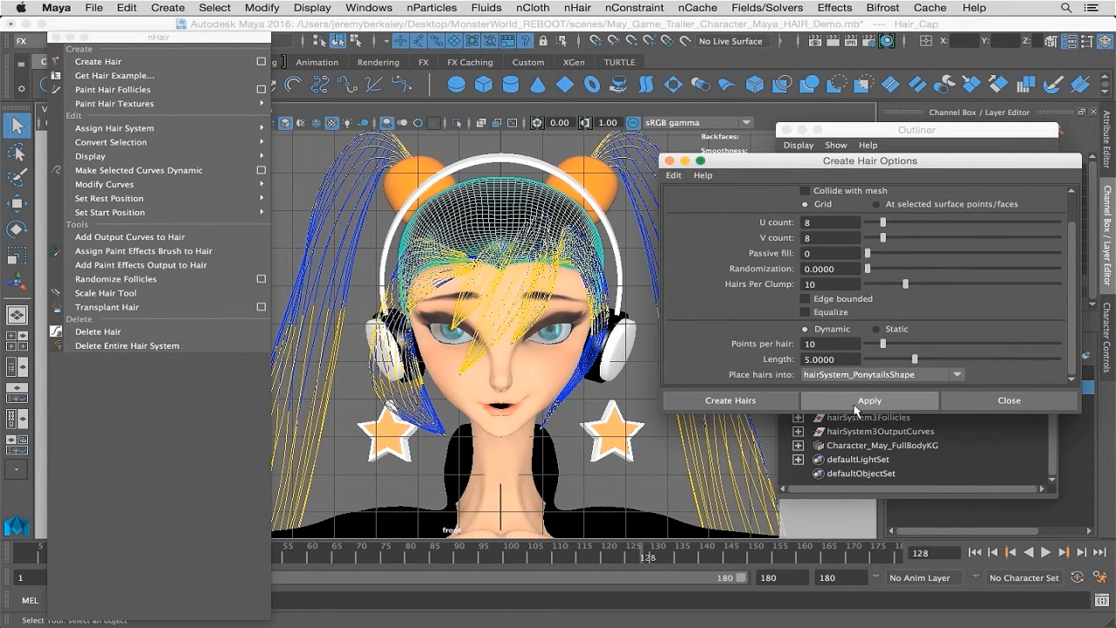
{"action": "left_click", "coordinate": [898, 404]}
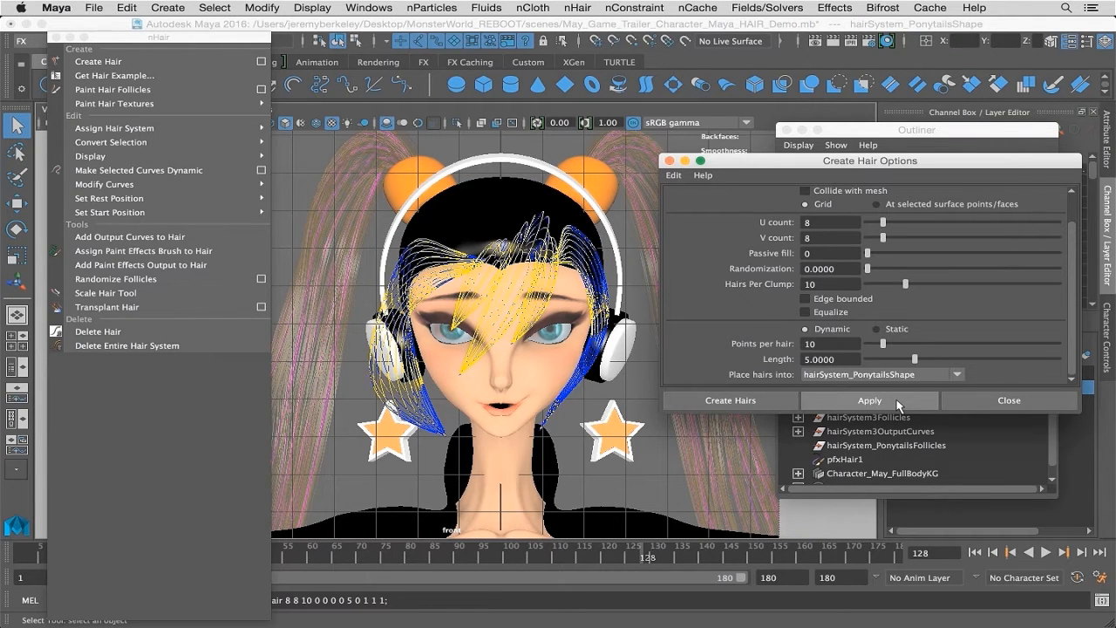
{"action": "left_click", "coordinate": [977, 399]}
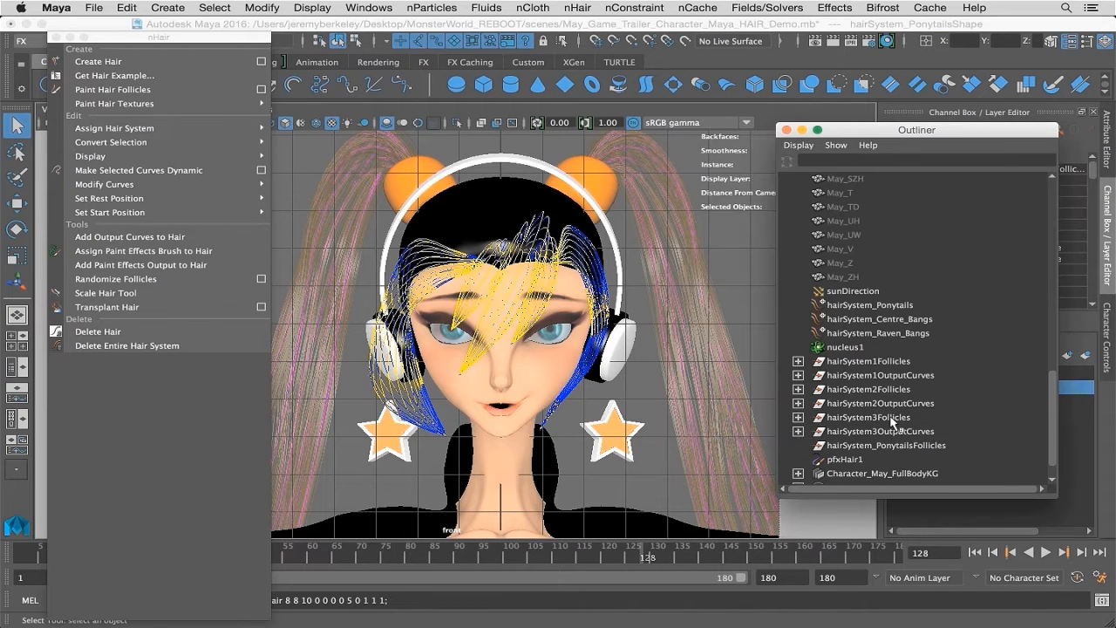
- Rename the ponytails' new Paint Effects hair node as pfxHair_Ponytails
{"action": "left_click", "coordinate": [854, 460]}
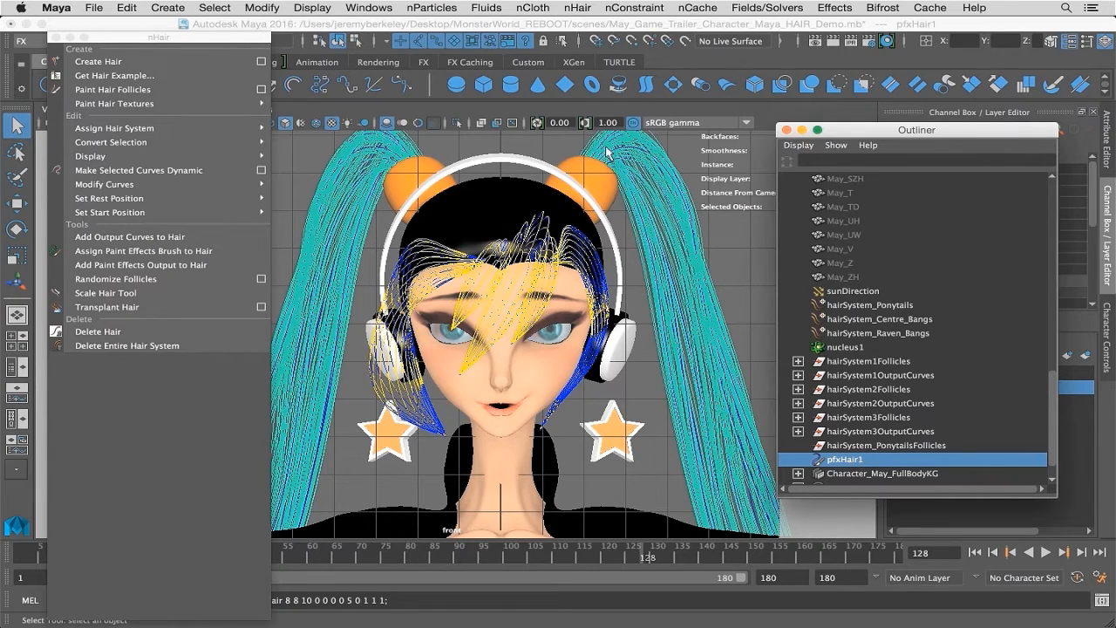
{"action": "left_click", "coordinate": [576, 7]}
{"action": "left_click", "coordinate": [572, 6]}
{"action": "left_click", "coordinate": [852, 460]}
{"action": "double_click", "coordinate": [851, 459]}
{"action": "left_click", "coordinate": [872, 459]}
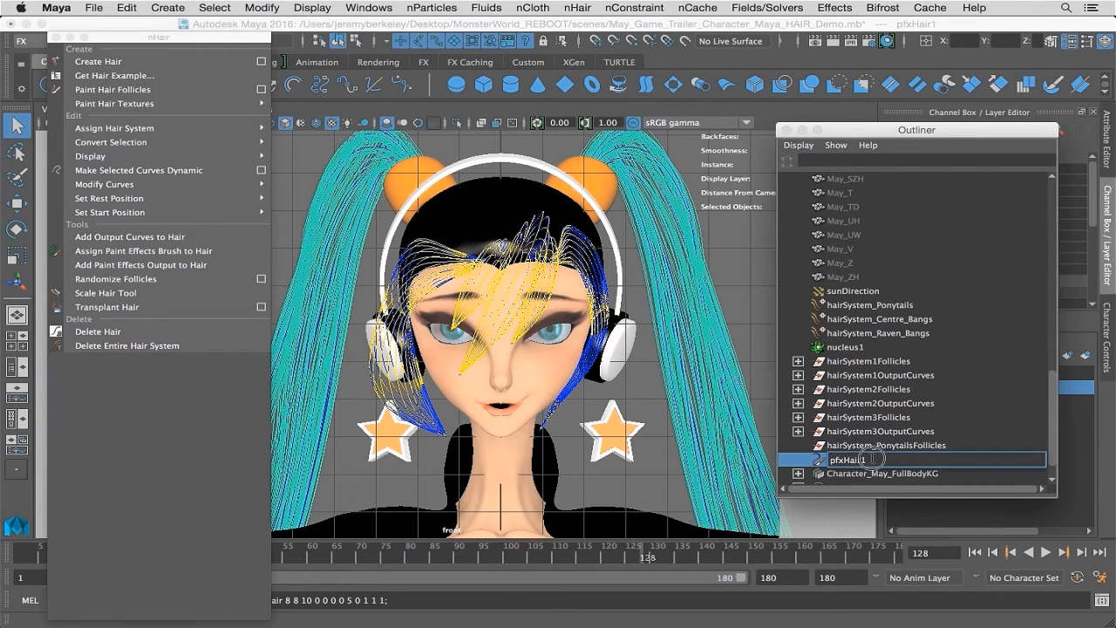
{"action": "type", "text": "_"}
{"action": "type", "text": "onytails"}
{"action": "key", "text": "Return"}
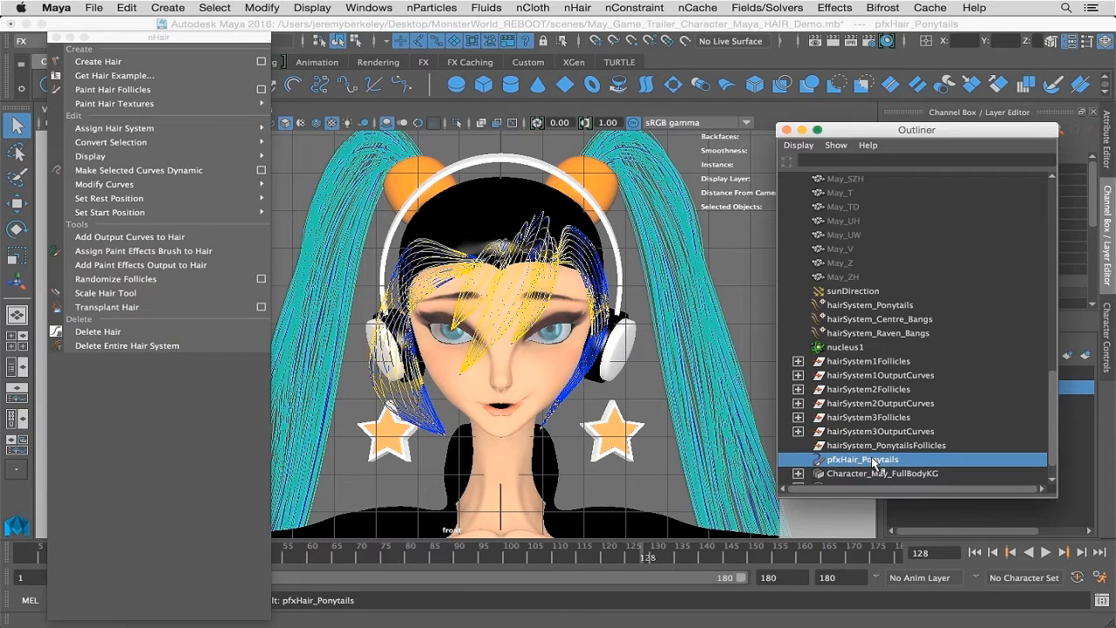
- Create Paint Effects hair on the hair cap with the hairs placed into hairSystem_Centre_BangsShape
{"action": "left_click", "coordinate": [498, 214]}
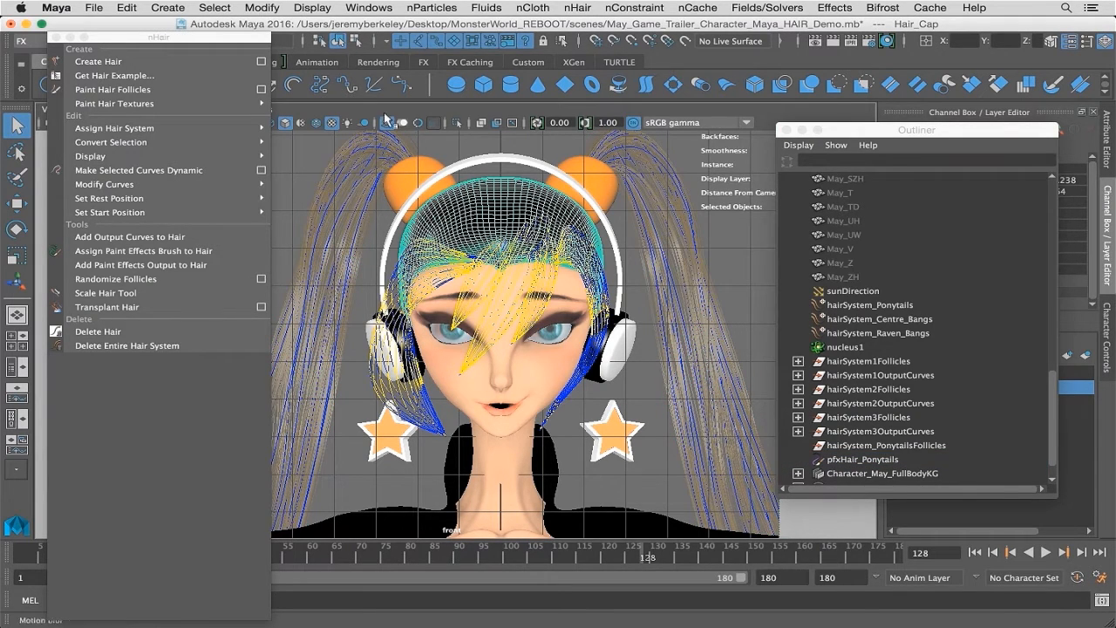
{"action": "left_click", "coordinate": [260, 61]}
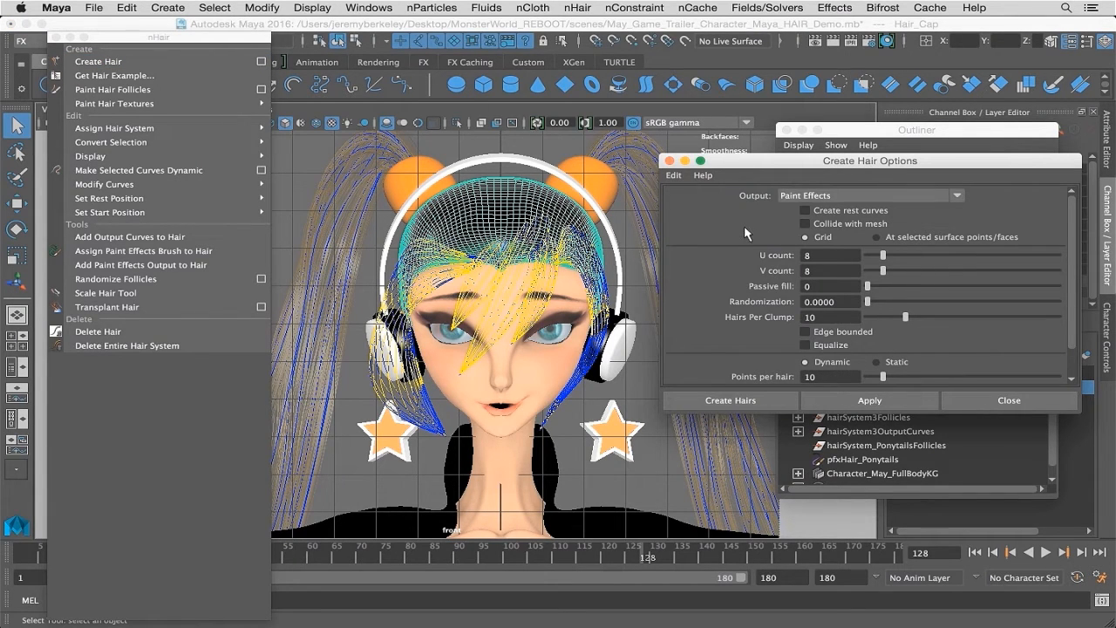
{"action": "scroll", "coordinate": [744, 225], "scroll_direction": "down", "scroll_amount": 2}
{"action": "left_click", "coordinate": [888, 373]}
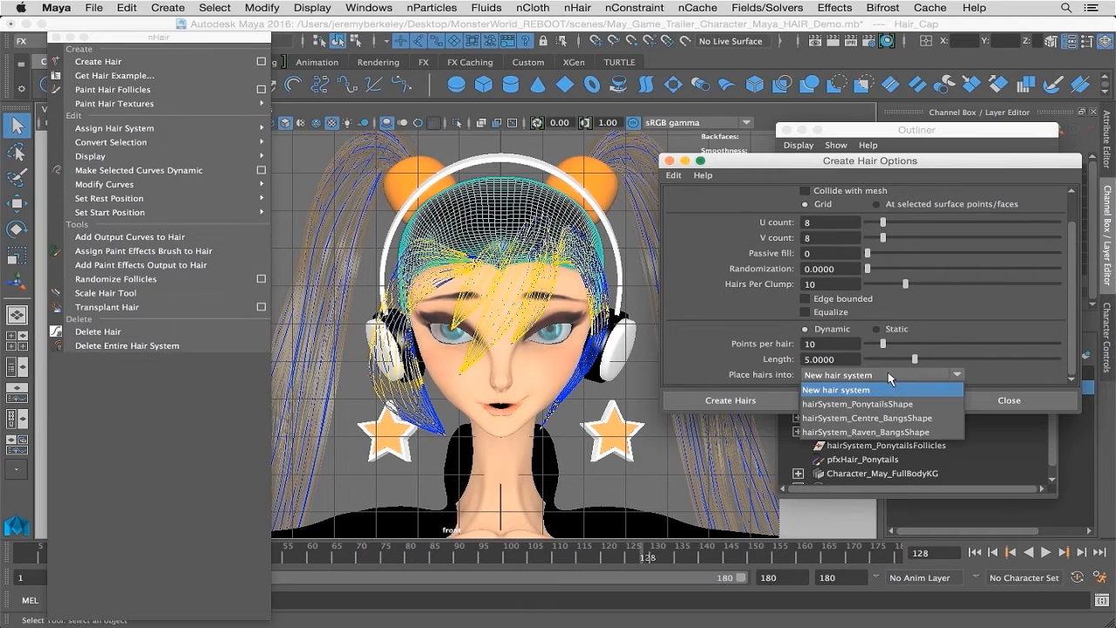
{"action": "left_click", "coordinate": [893, 418]}
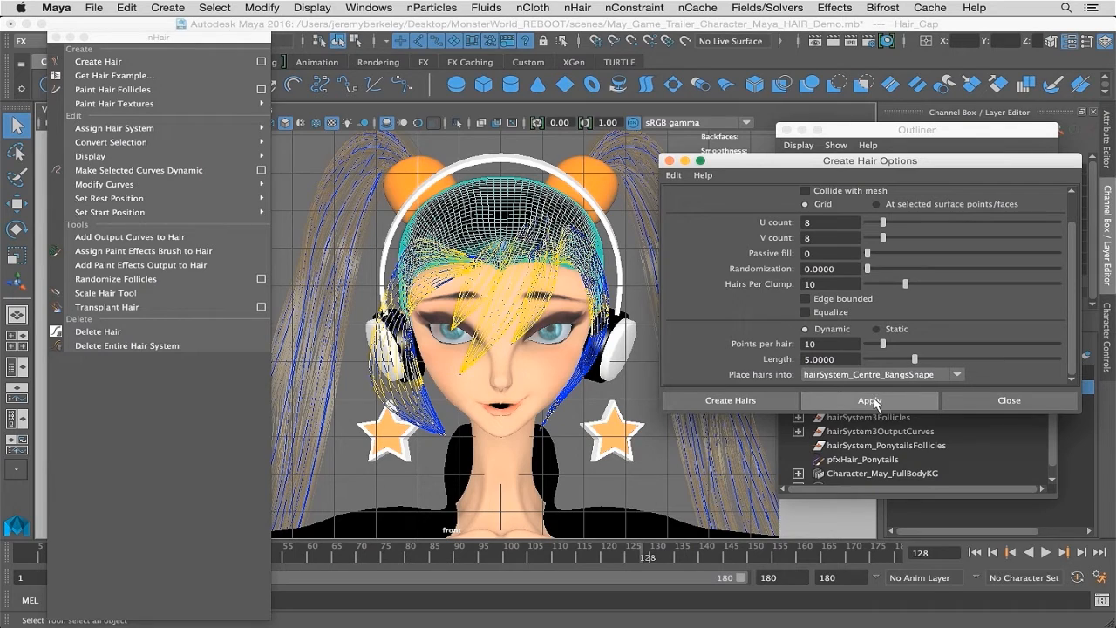
{"action": "left_click", "coordinate": [875, 402]}
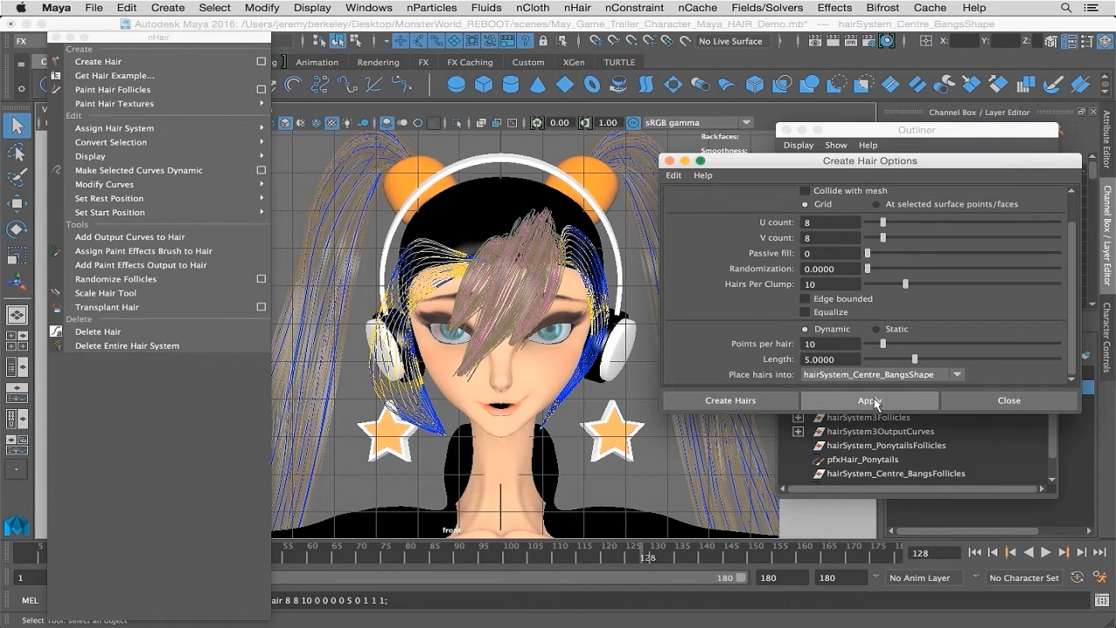
- Arrange the Create Hair options and Outliner without overlap and rename the centre bangs' Paint Effects node as pfxHair_Centre_Bangs
{"action": "scroll", "coordinate": [982, 445], "scroll_direction": "down", "scroll_amount": 2}
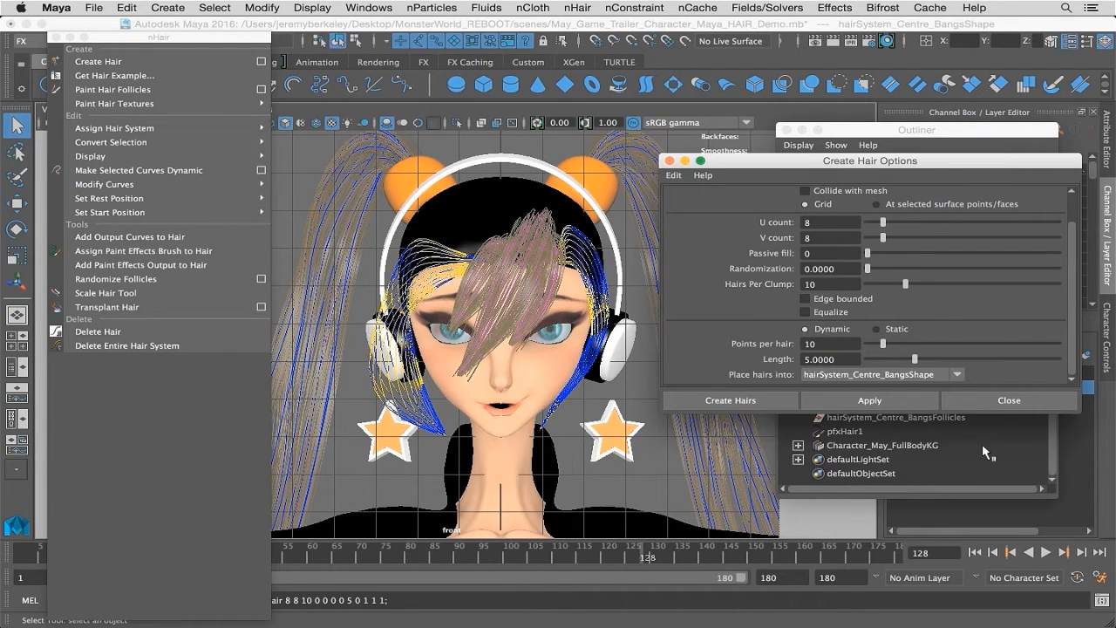
{"action": "left_click_drag", "start_coordinate": [895, 164], "coordinate": [903, 42]}
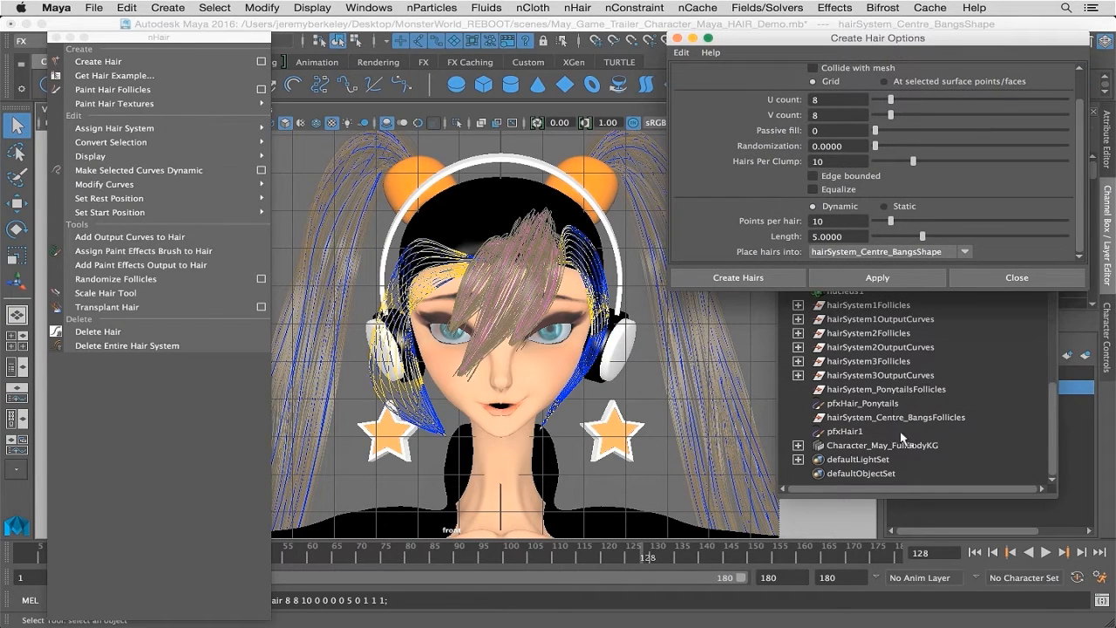
{"action": "left_click", "coordinate": [926, 495]}
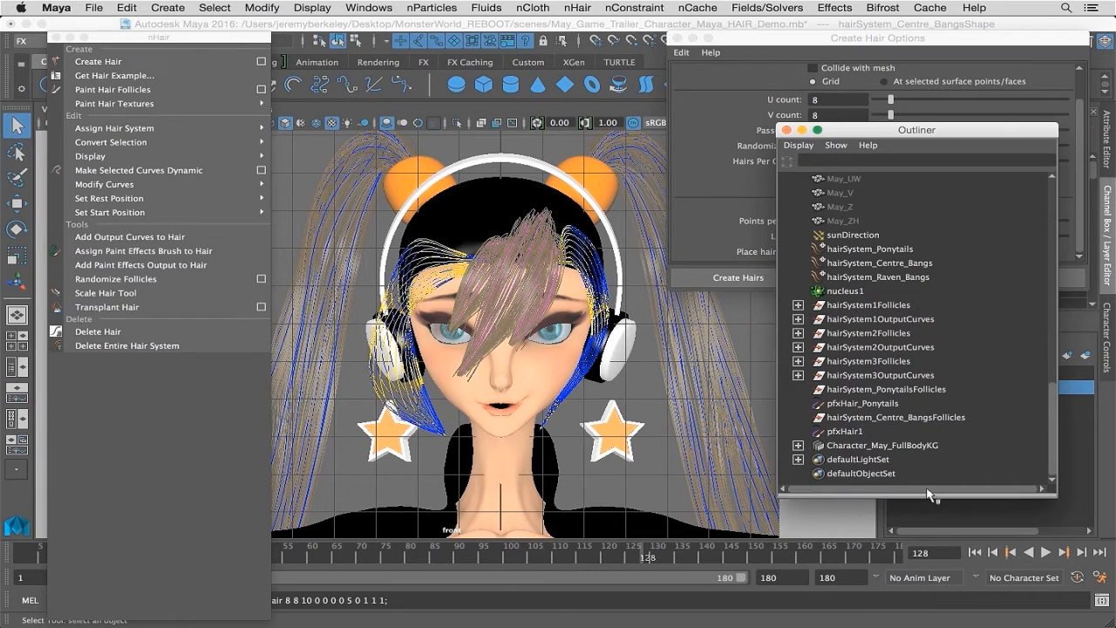
{"action": "left_click_drag", "start_coordinate": [934, 130], "coordinate": [948, 291]}
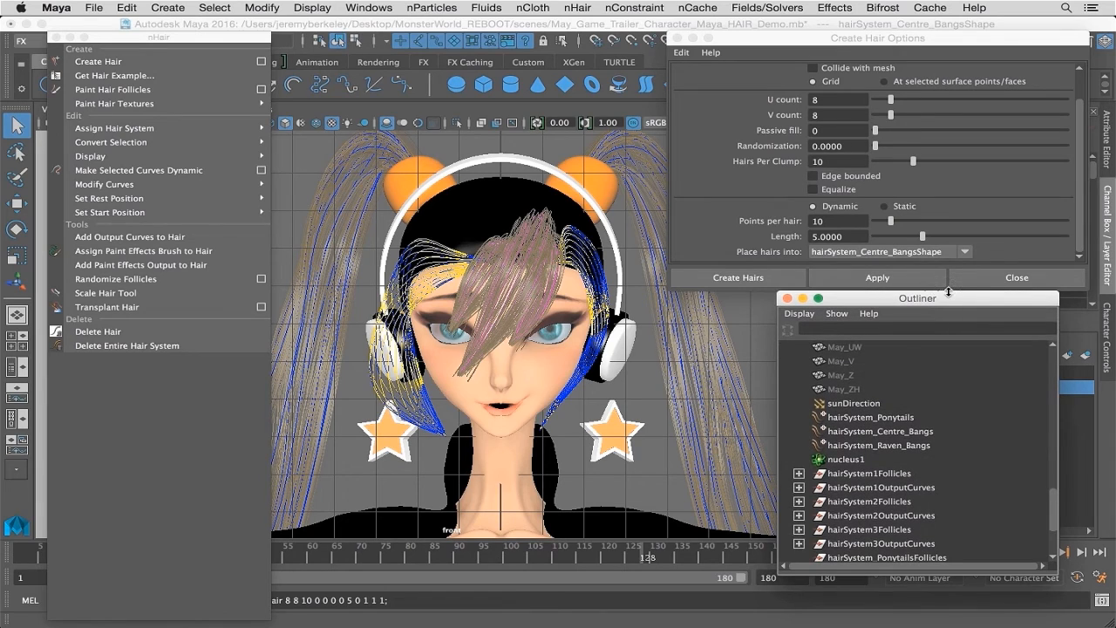
{"action": "scroll", "coordinate": [940, 435], "scroll_direction": "down", "scroll_amount": 3}
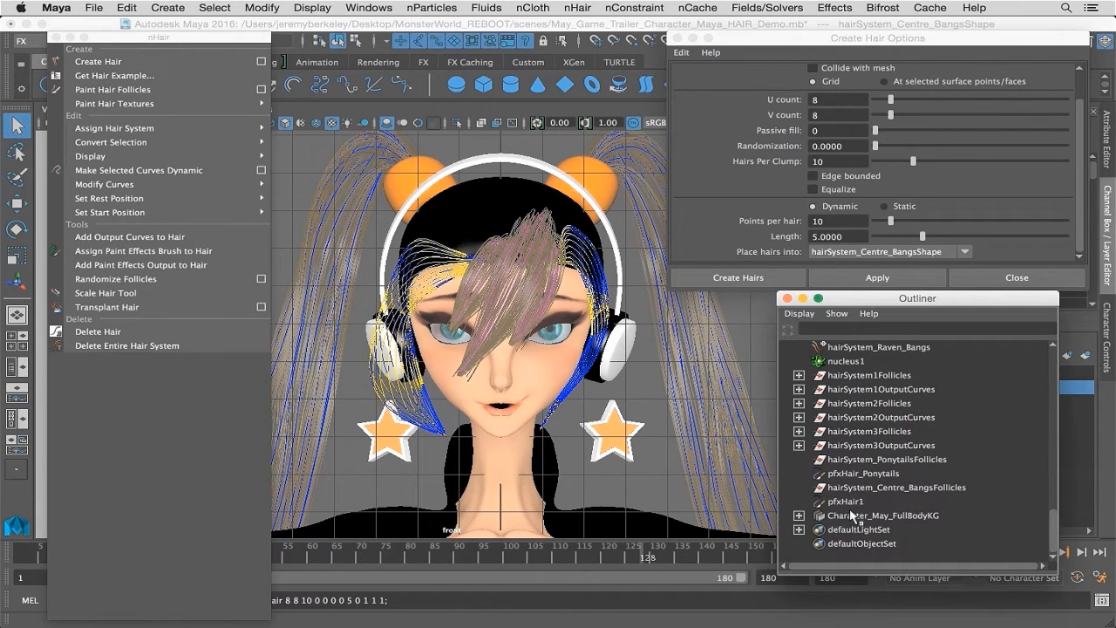
{"action": "double_click", "coordinate": [853, 501]}
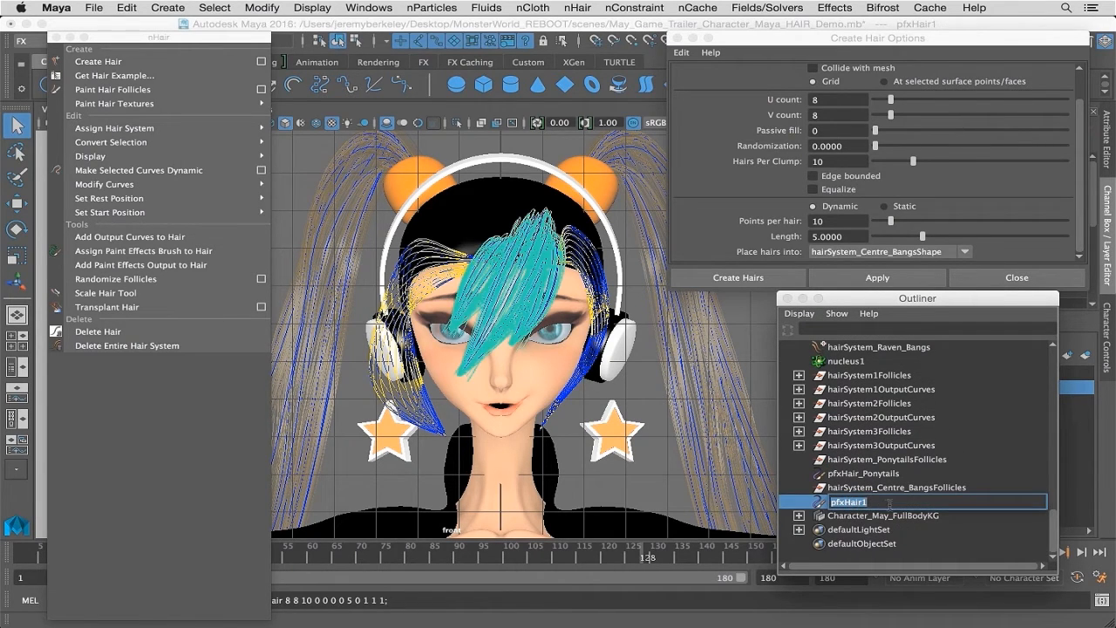
{"action": "left_click", "coordinate": [890, 503]}
{"action": "key", "text": "BackSpace"}
{"action": "type", "text": "_Centre_Bangs"}
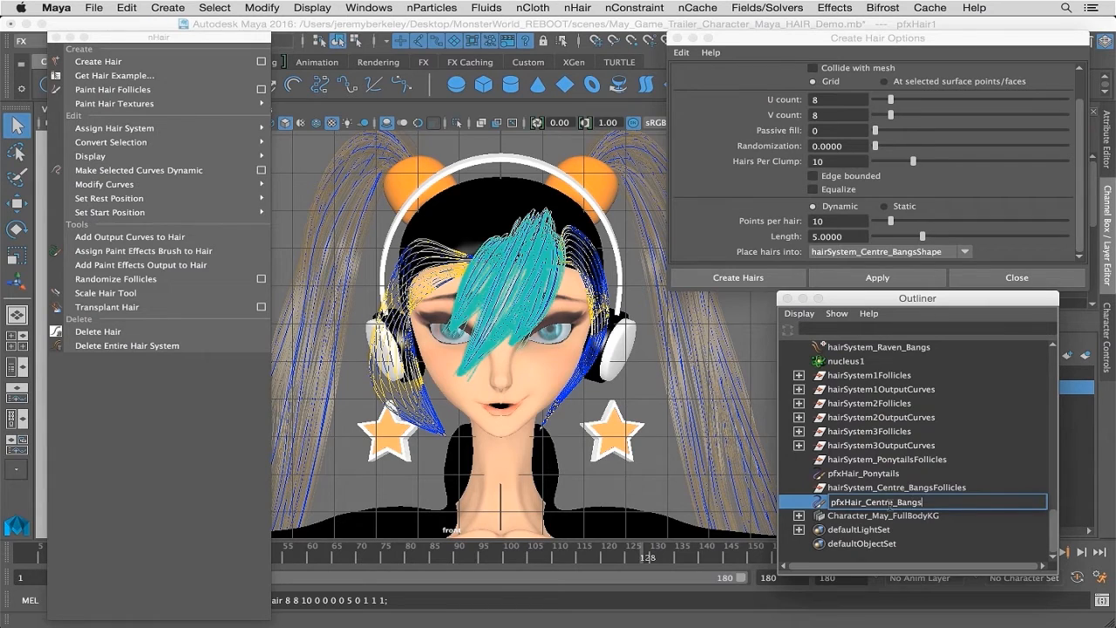
{"action": "key", "text": "Return"}
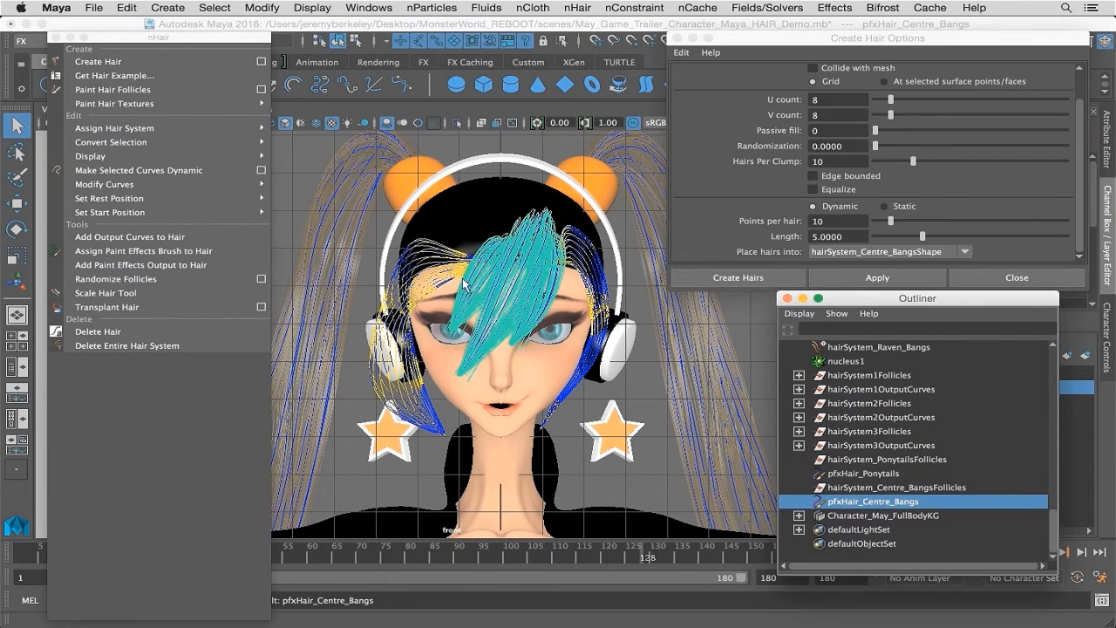
- Reselect the hair cap and create Paint Effects hair placed into hairSystem_Raven_BangsShape
{"action": "left_click", "coordinate": [488, 201]}
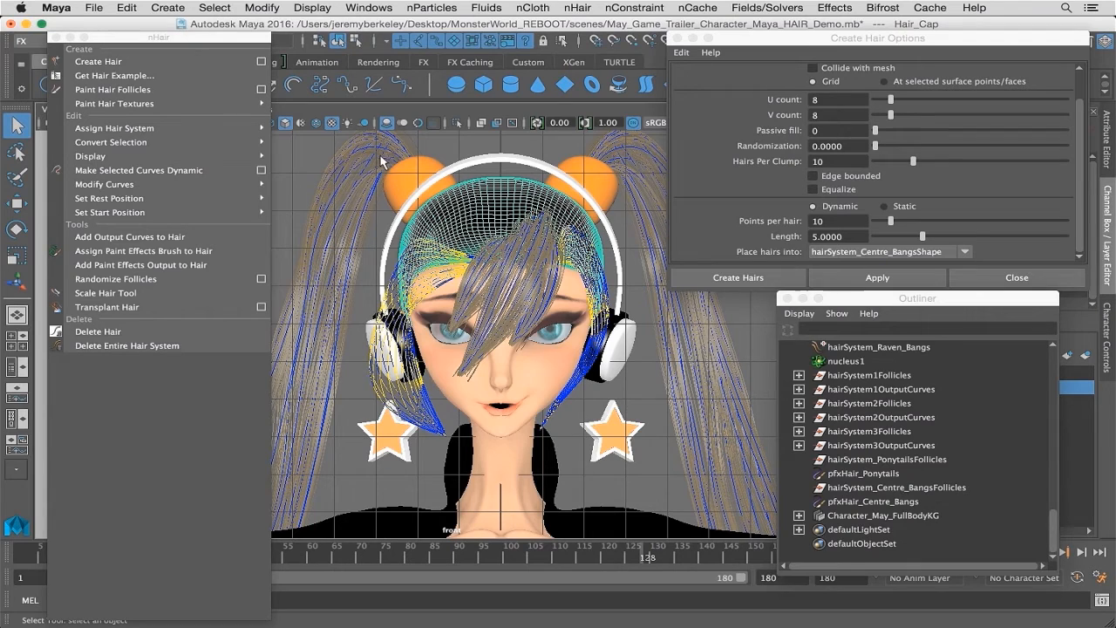
{"action": "left_click", "coordinate": [964, 252]}
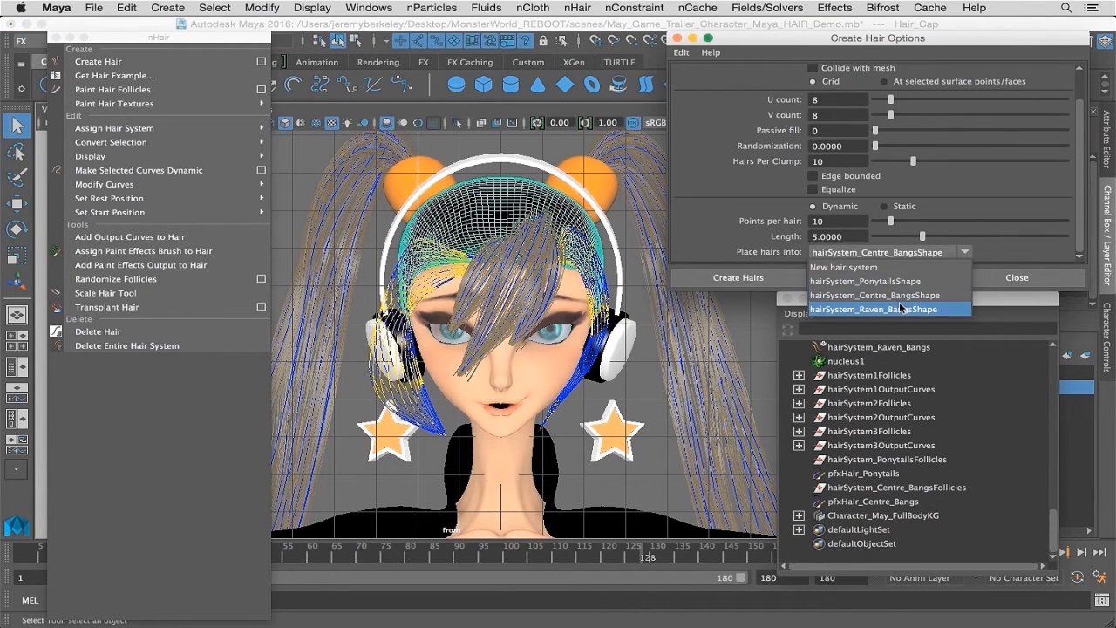
{"action": "left_click", "coordinate": [888, 310]}
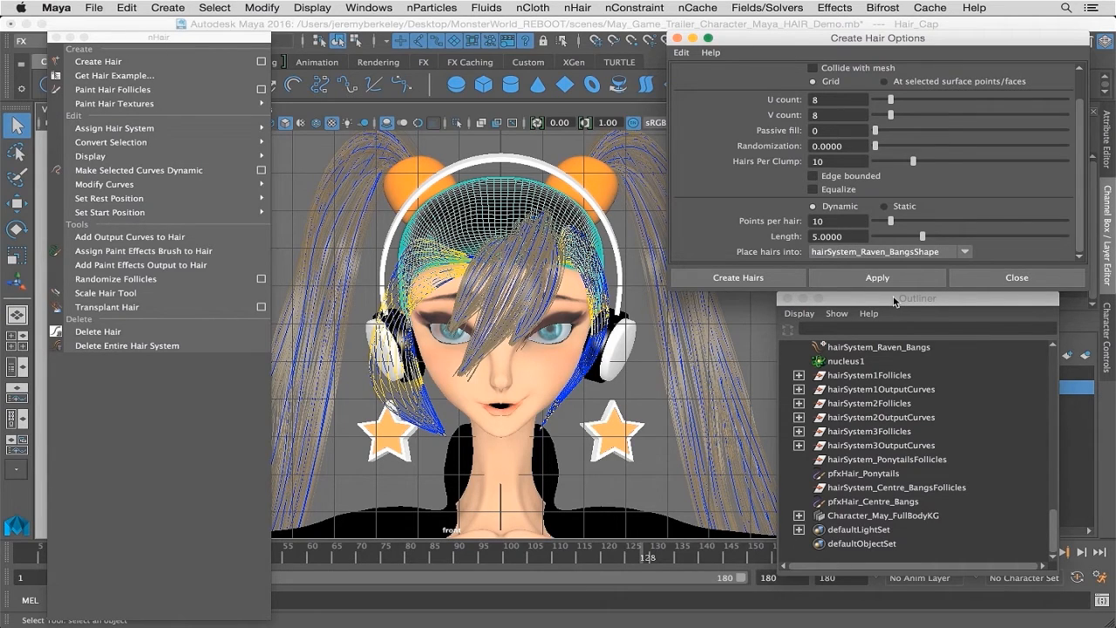
{"action": "left_click", "coordinate": [889, 279]}
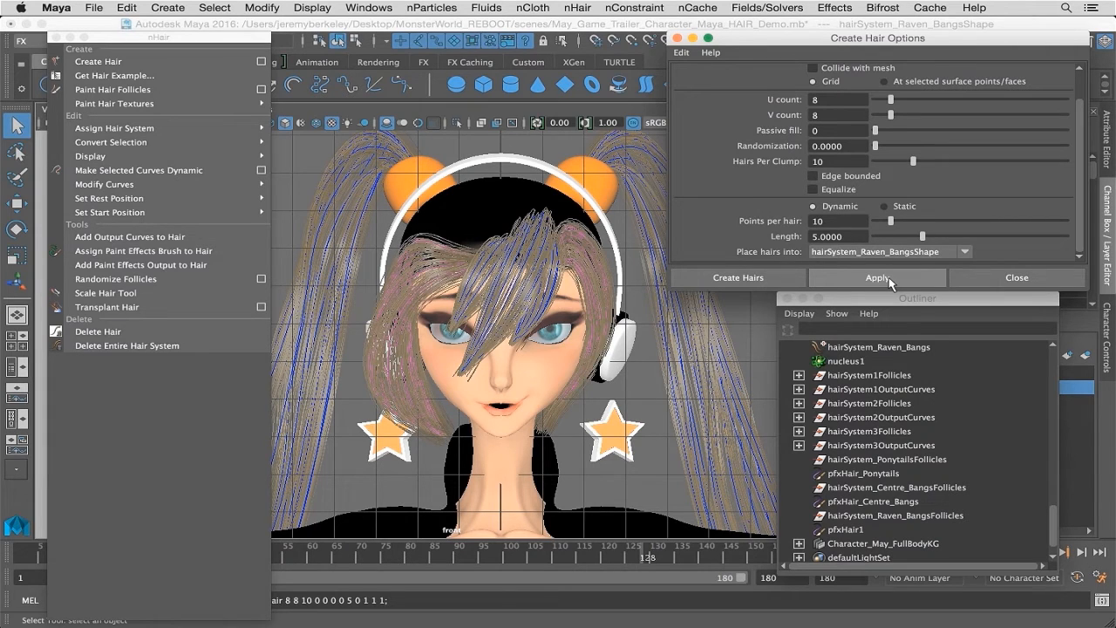
- Rename the raven bangs' Paint Effects node as pfxHair_Raven_Bangs, then clear the selection and close the Create Hair options
{"action": "left_click", "coordinate": [848, 530]}
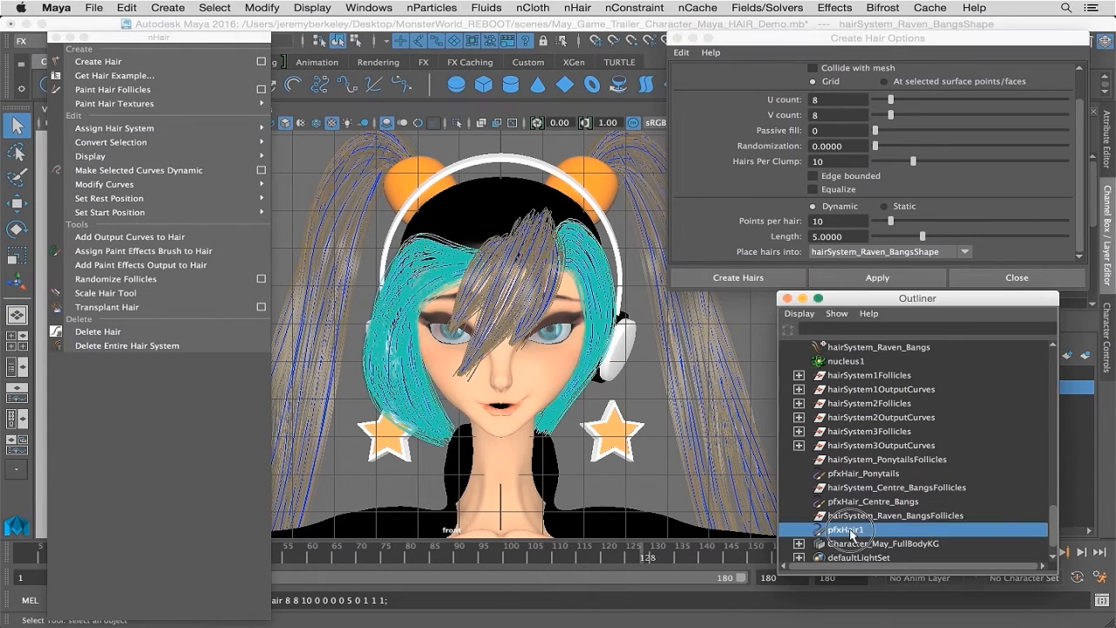
{"action": "double_click", "coordinate": [877, 530]}
{"action": "key", "text": "BackSpace"}
{"action": "type", "text": "_"}
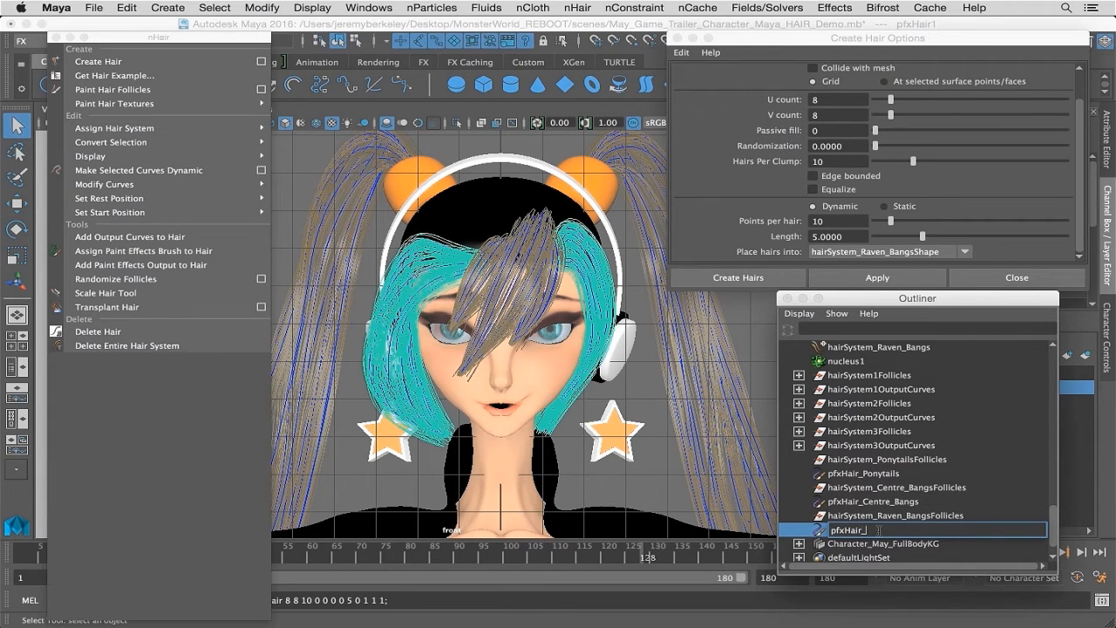
{"action": "type", "text": "Raven"}
{"action": "type", "text": "_Bangs"}
{"action": "key", "text": "Return"}
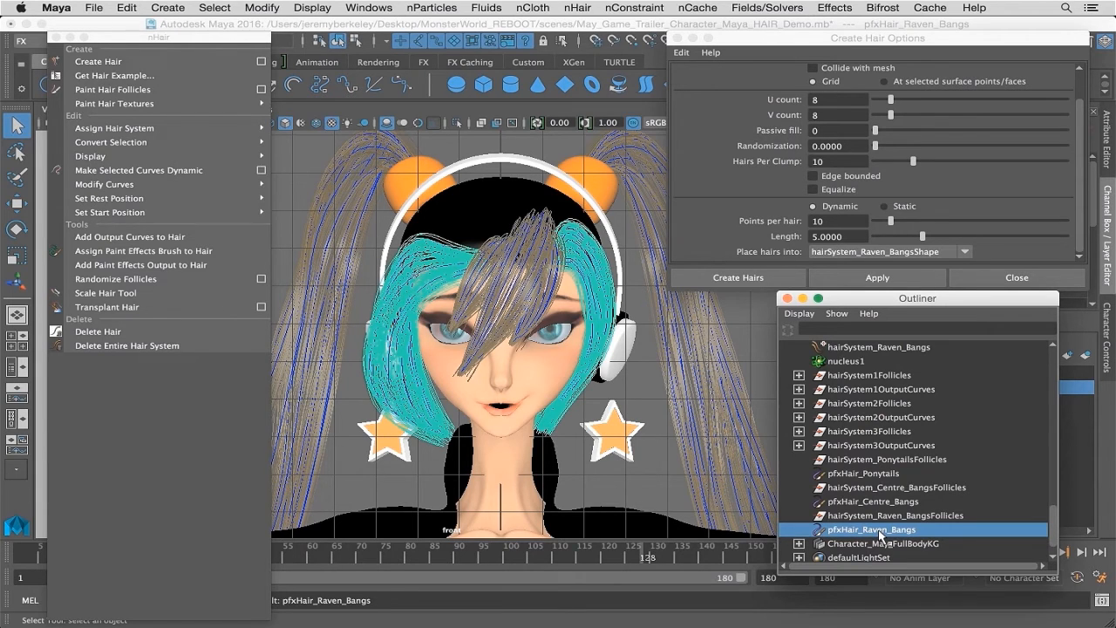
{"action": "left_click", "coordinate": [642, 490]}
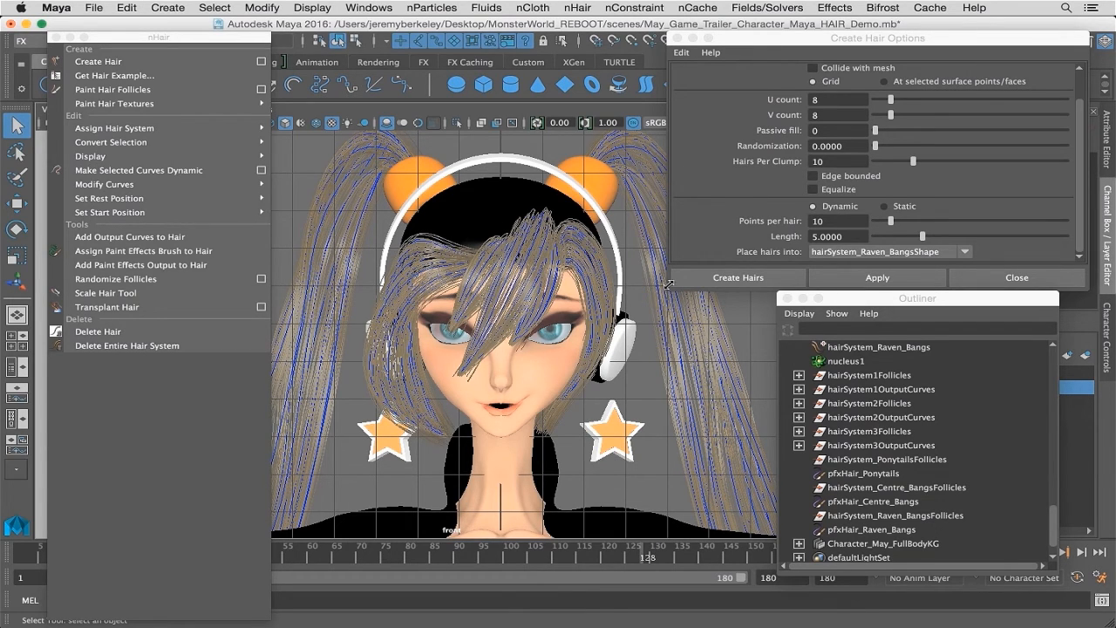
{"action": "left_click", "coordinate": [1053, 281]}
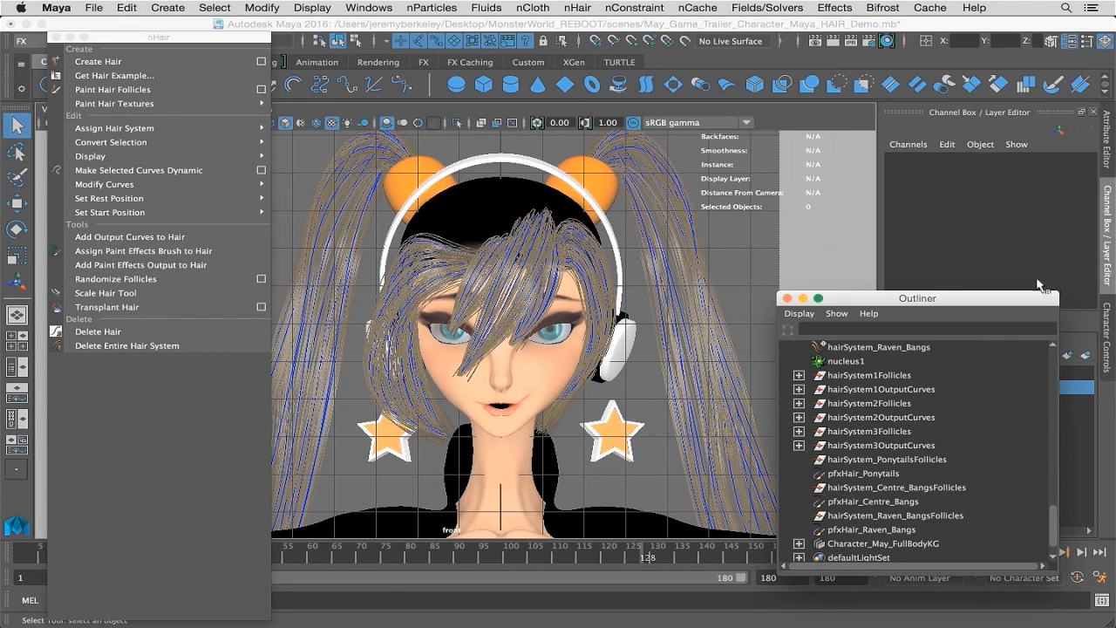